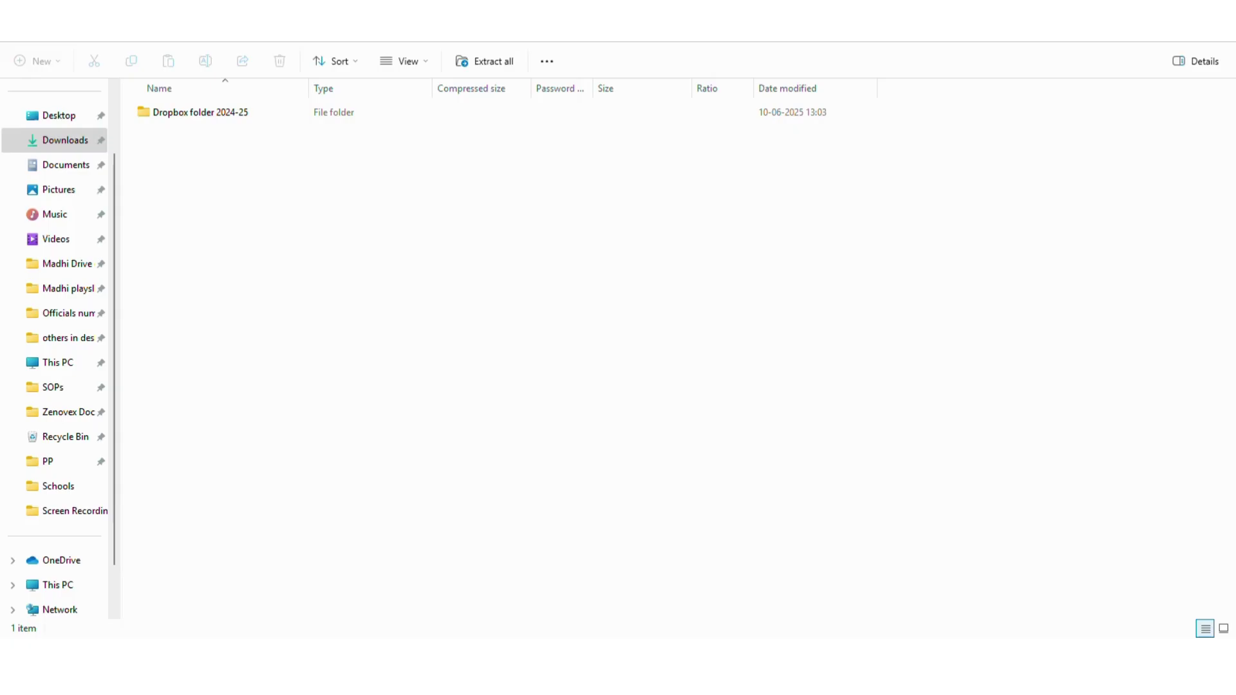
Open THE NILGIRIS district workbook from the Dropbox 2024-25 folder in Excel.
double_click(232, 113)
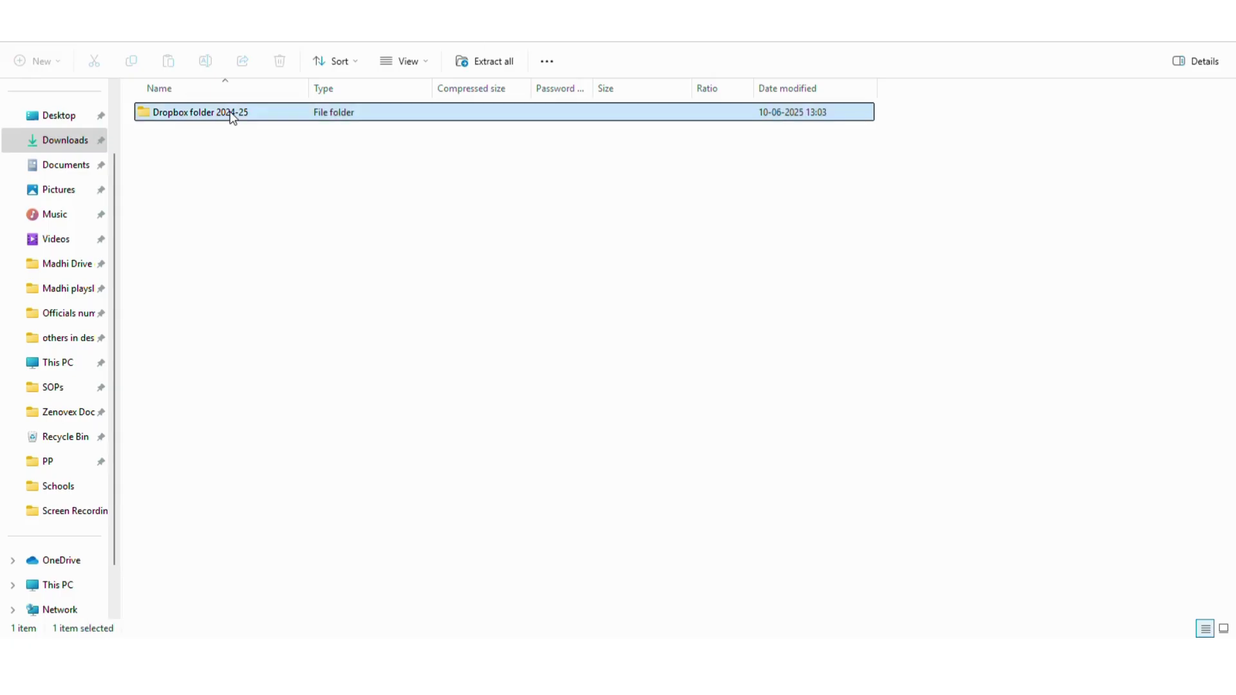
scroll(439, 315, "down", 5)
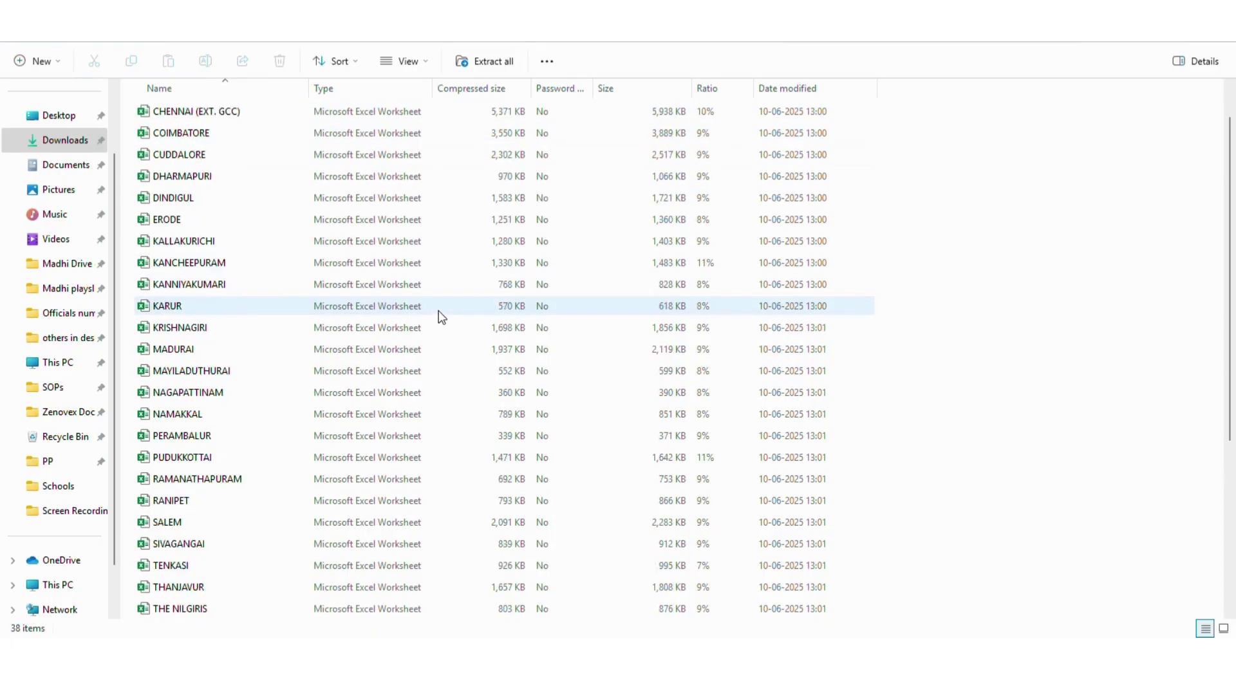
scroll(437, 428, "up", 5)
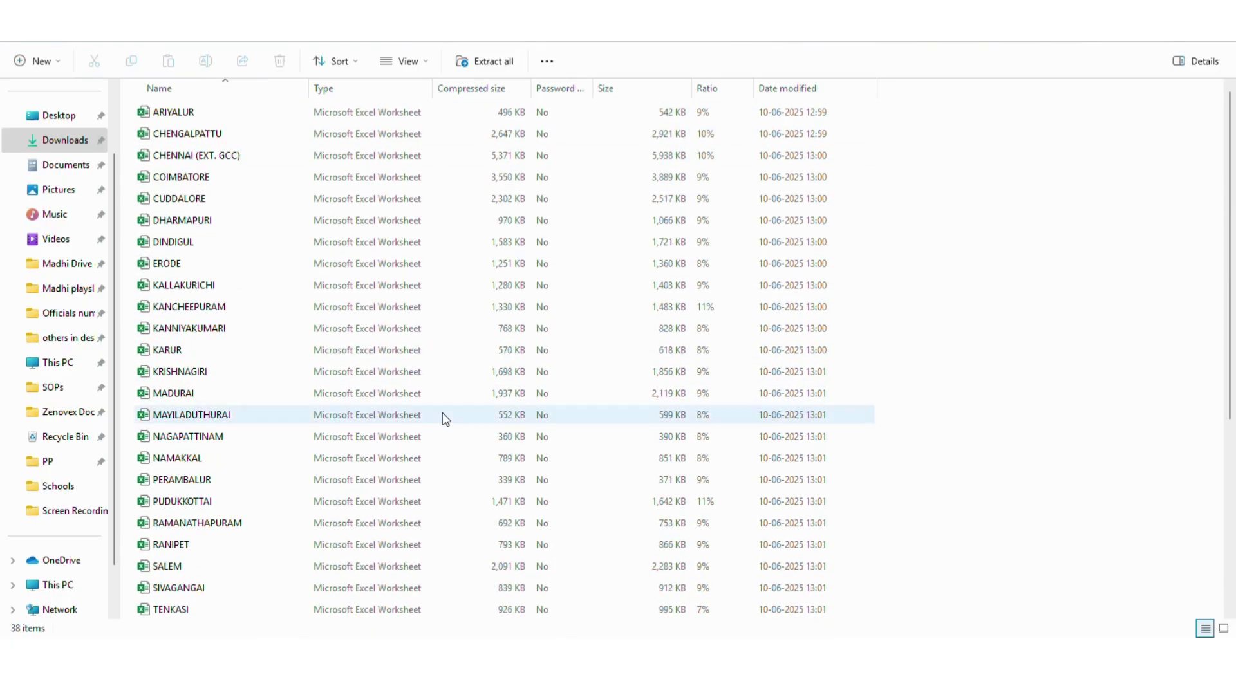
scroll(557, 326, "down", 5)
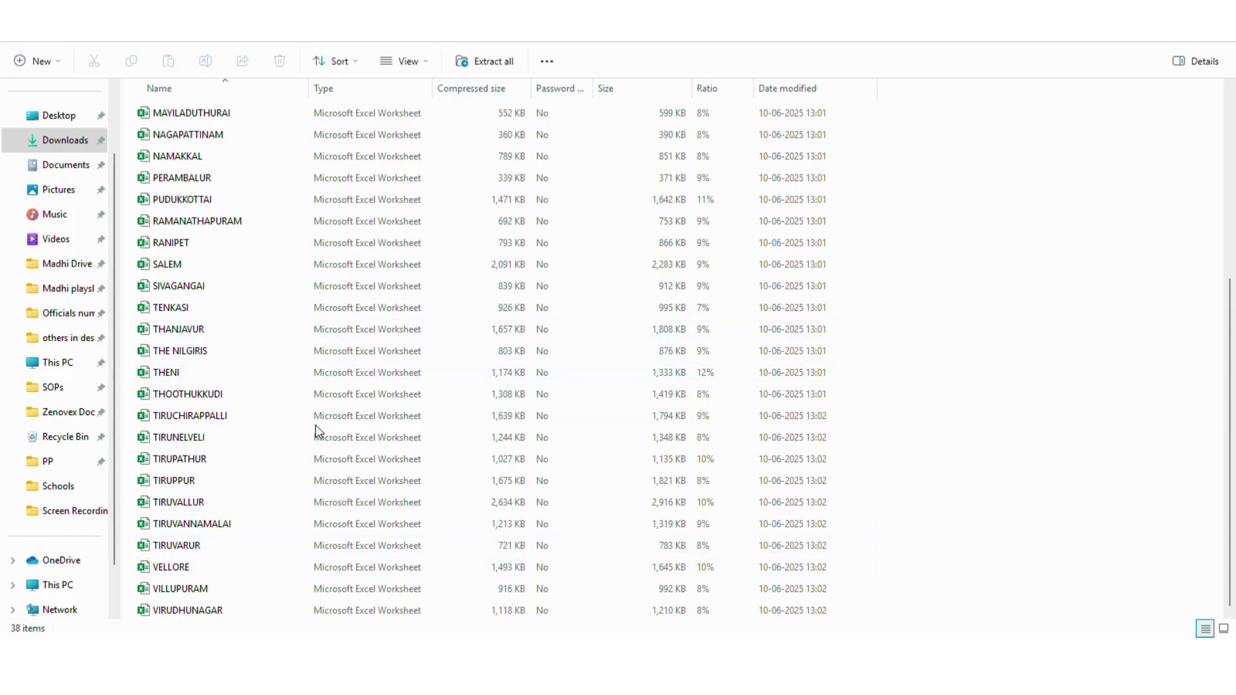
double_click(240, 354)
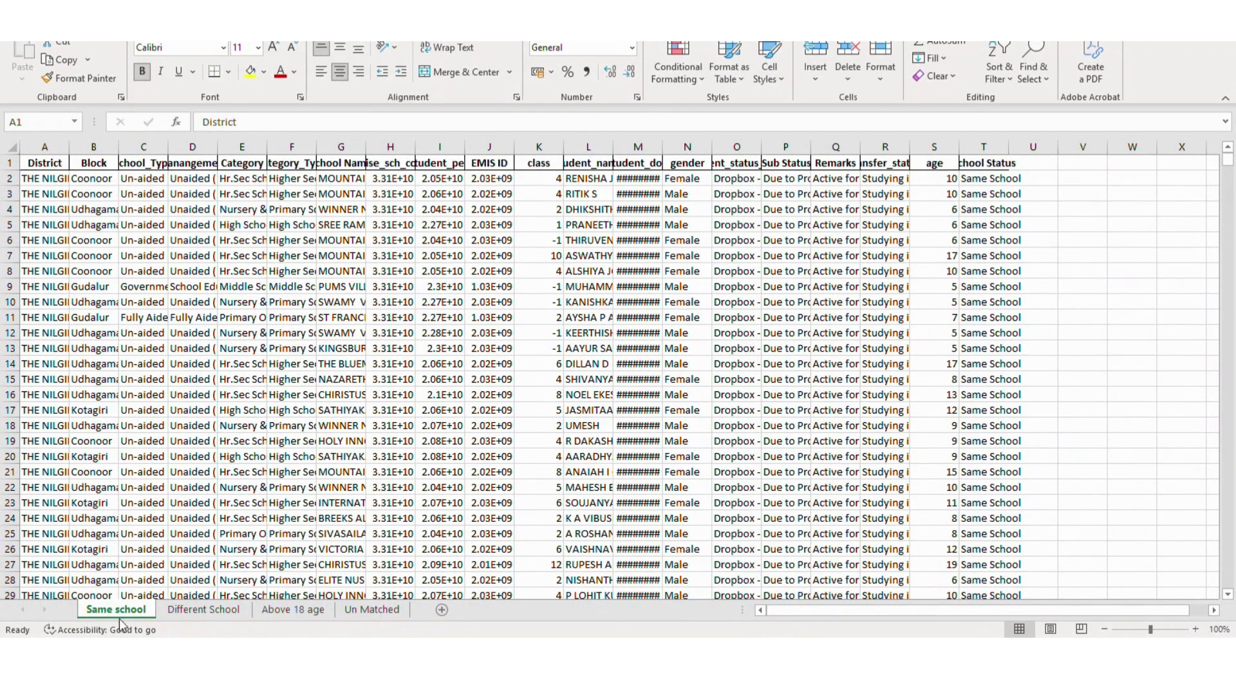
left_click(204, 610)
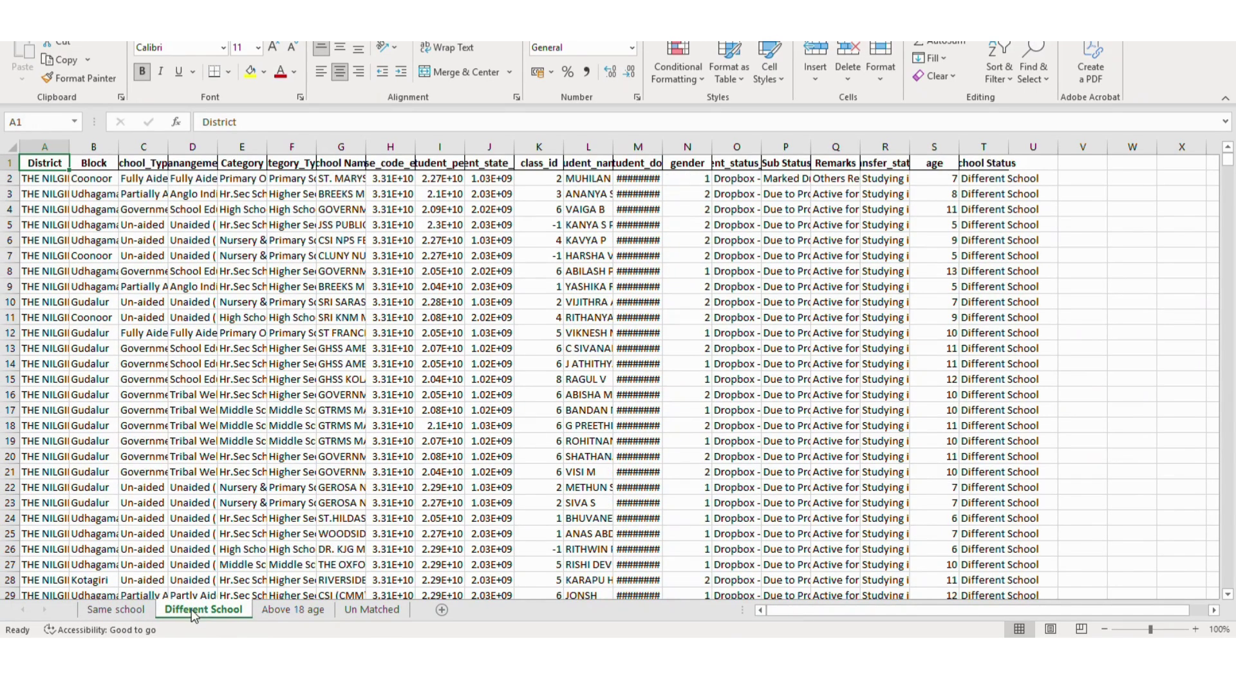
left_click(282, 612)
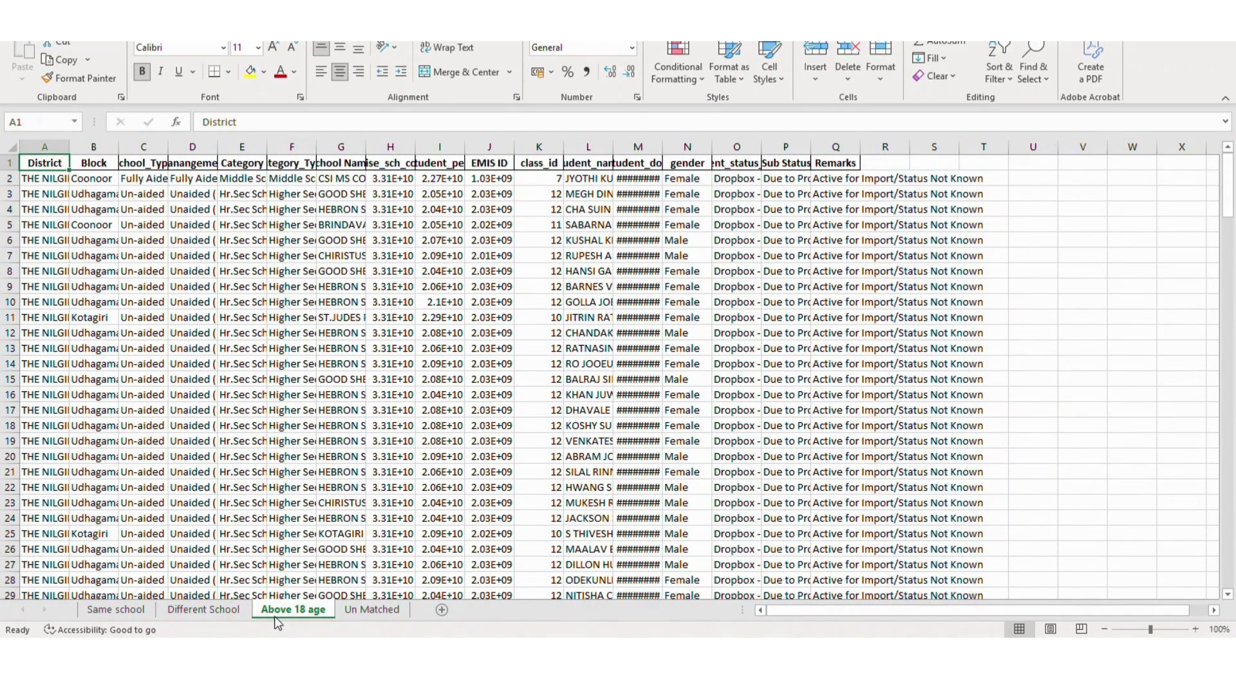
left_click(367, 611)
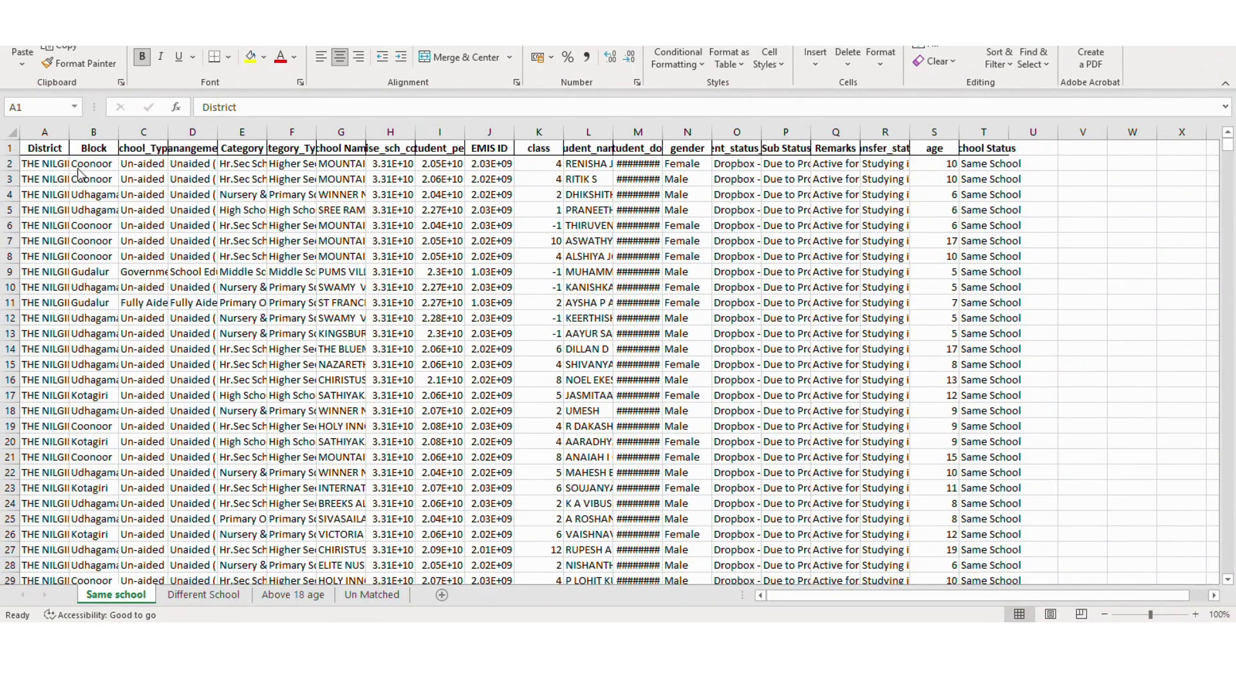
Add filter buttons to the header row of the Same school sheet.
left_click(7, 148)
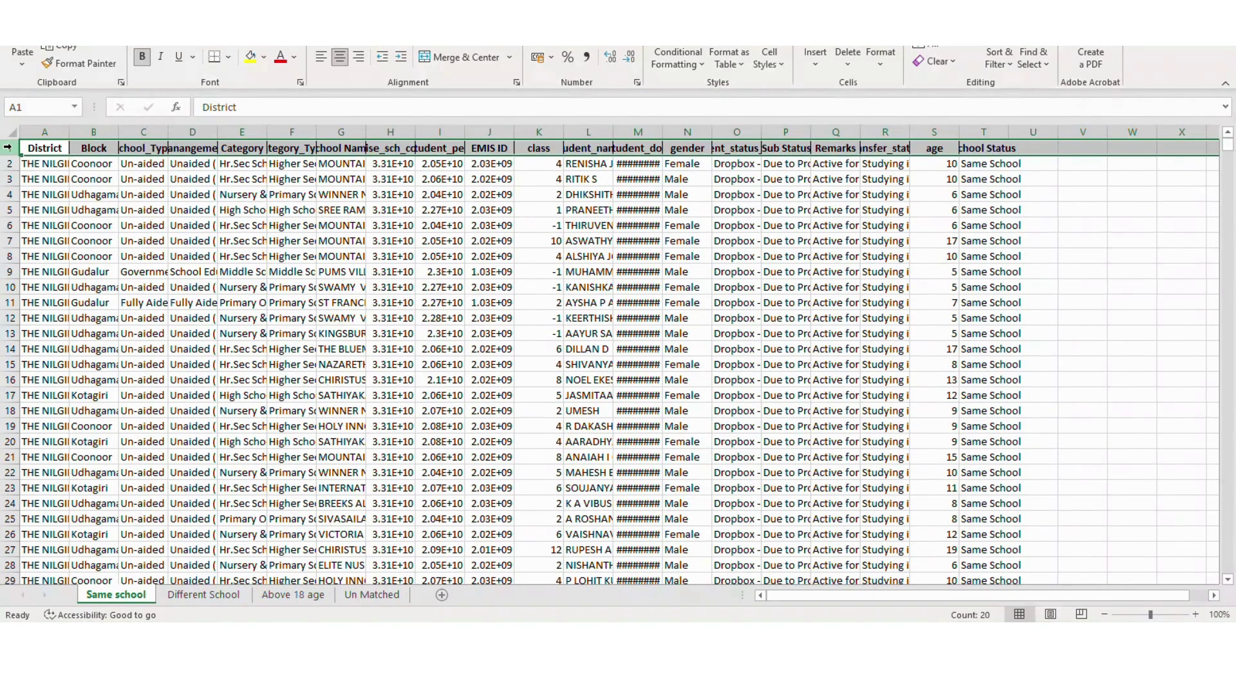
left_click(998, 58)
left_click(1009, 160)
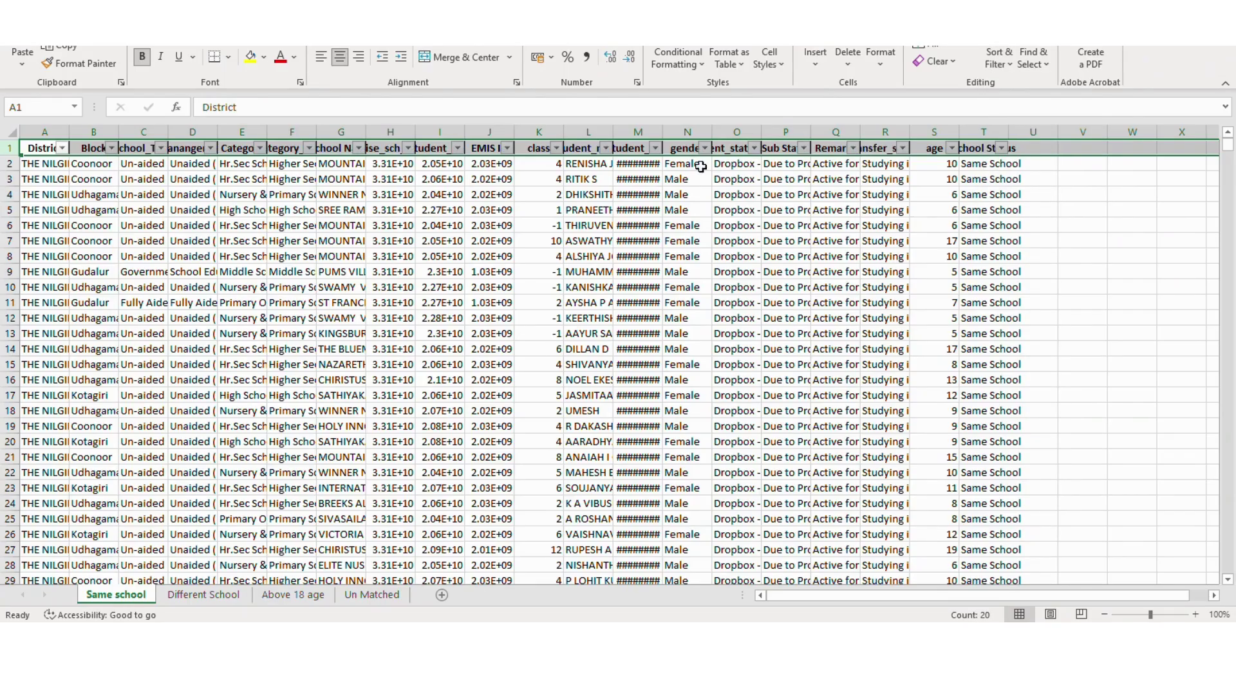
Filter School Name by searching GUDALUR and keeping only the government model higher secondary school.
left_click(408, 149)
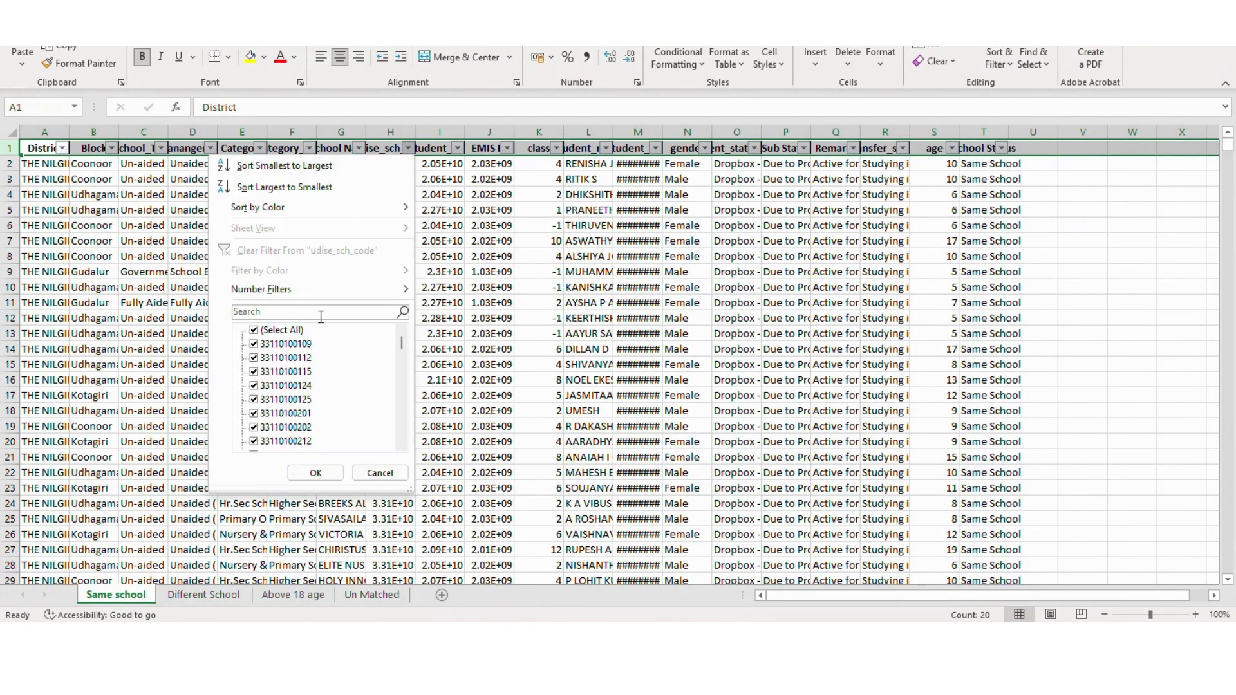
left_click(358, 149)
left_click(359, 149)
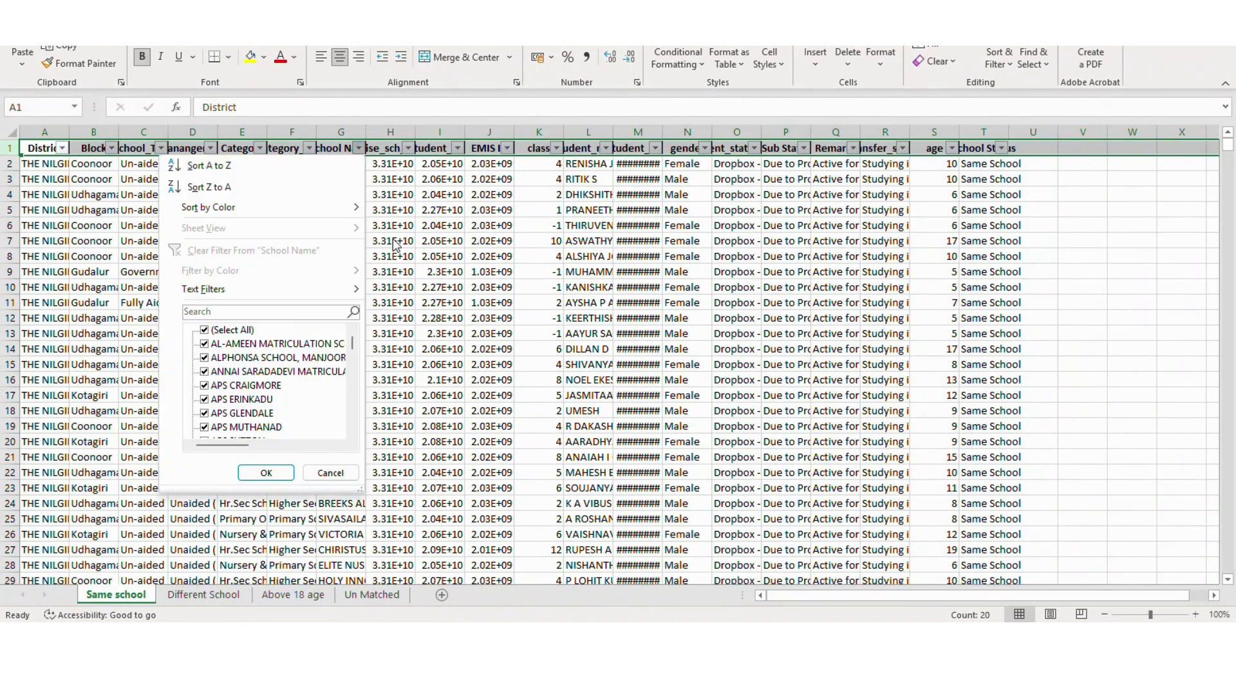
left_click(258, 311)
type("GU")
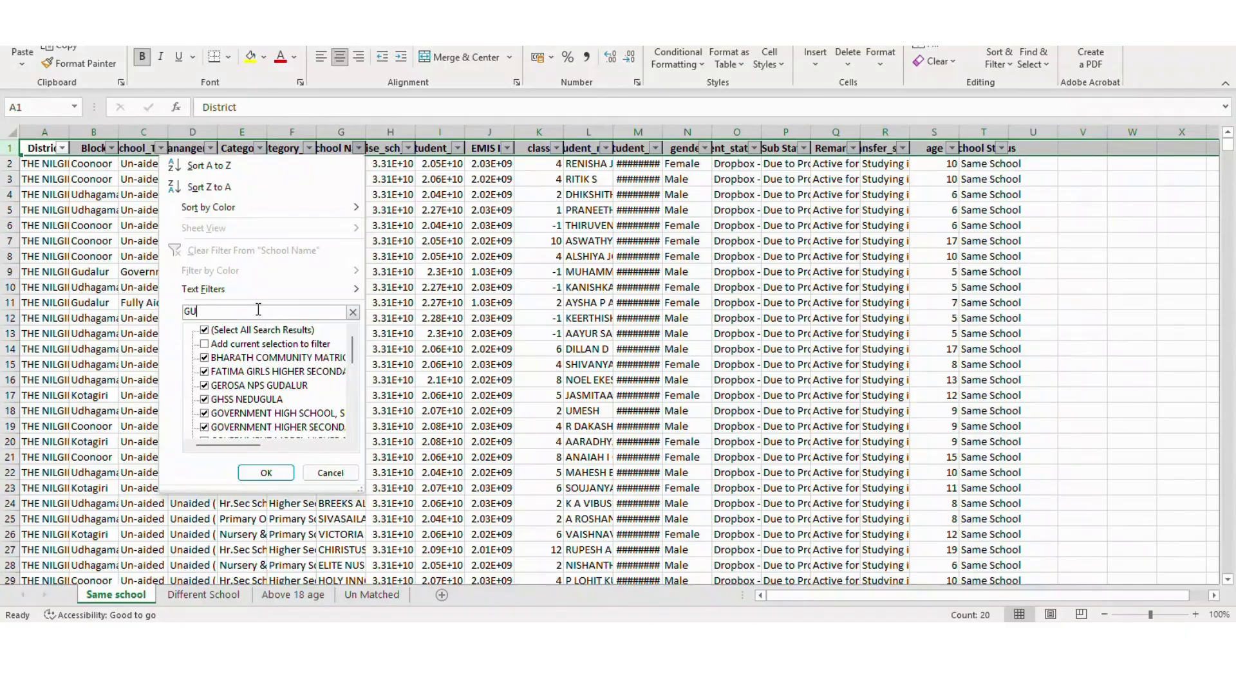
type("DALUR")
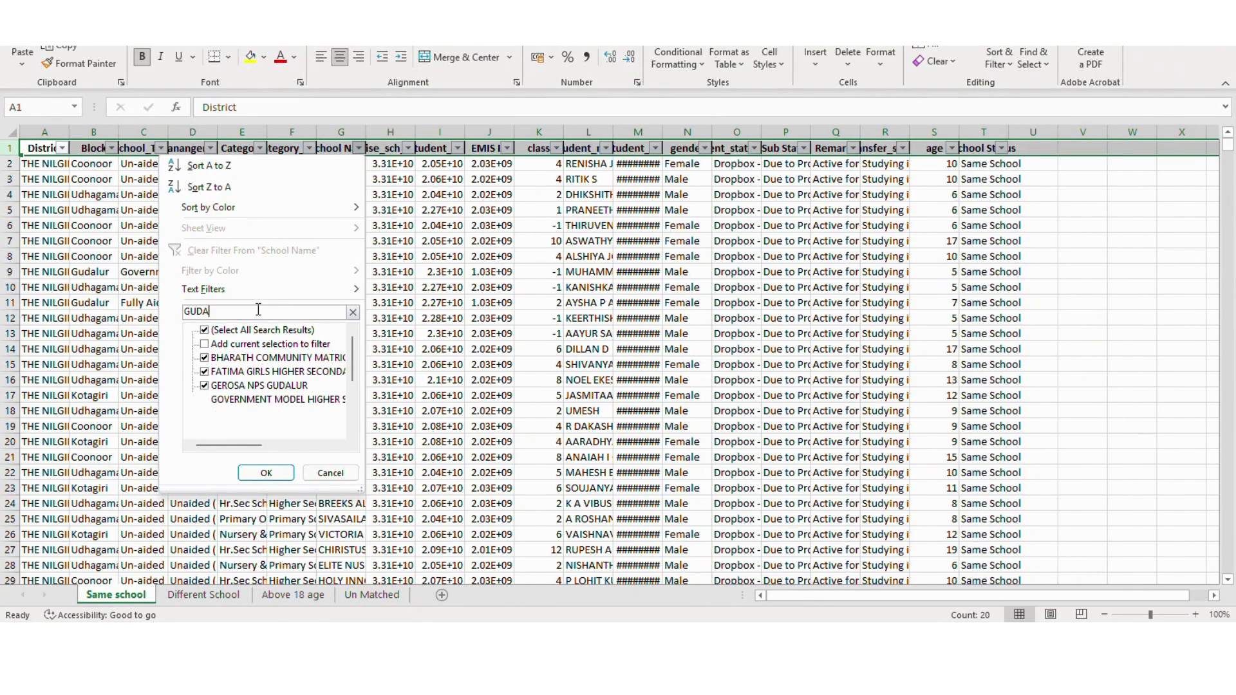
left_click(231, 331)
scroll(280, 394, "down", 1)
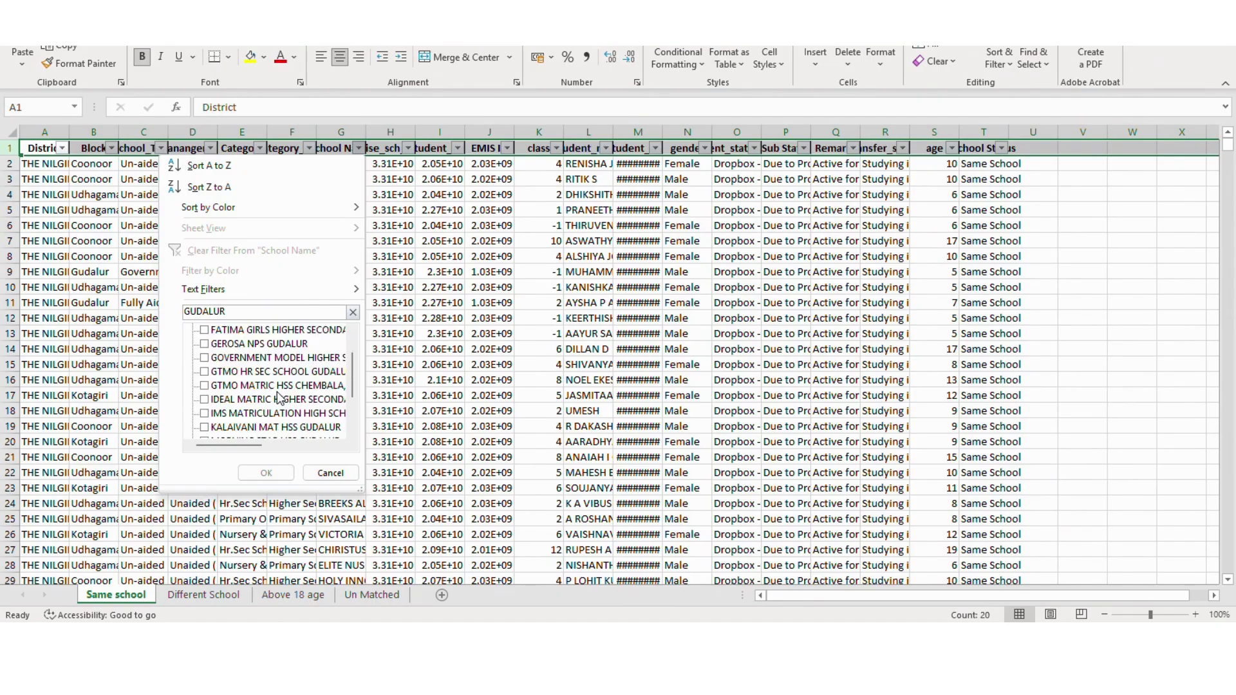
left_click(205, 358)
mouse_move(250, 449)
left_mouse_down()
mouse_move(309, 452)
mouse_move(226, 450)
left_mouse_up()
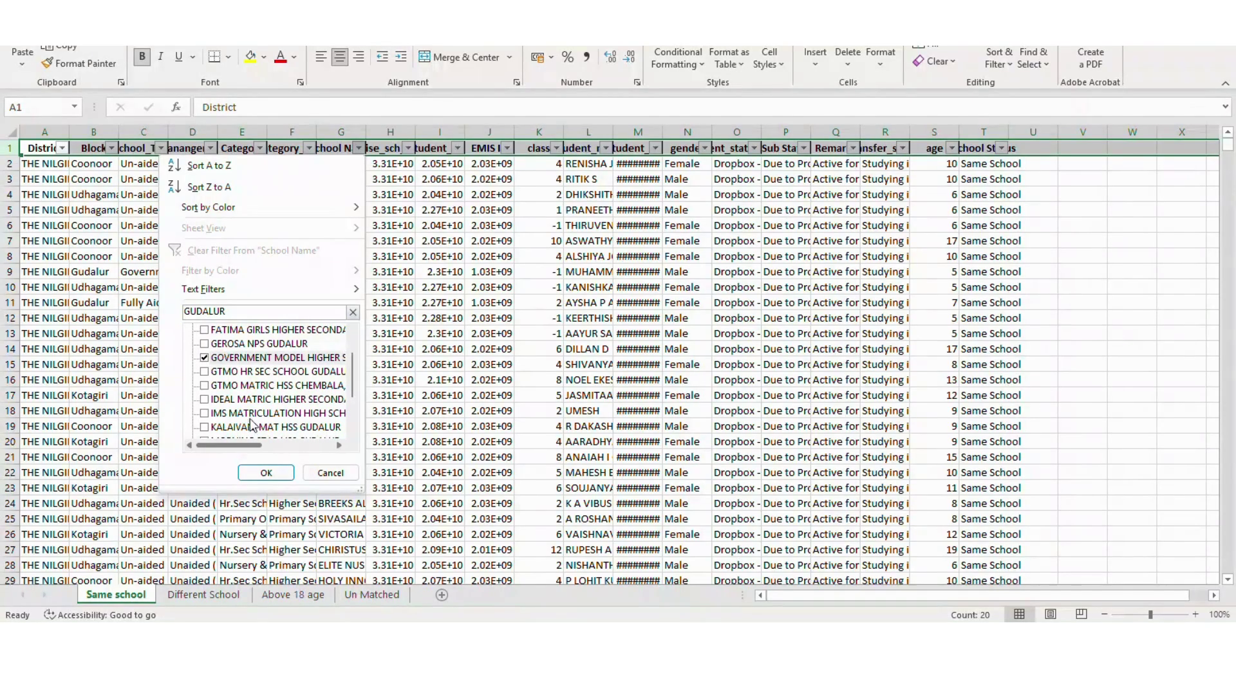
left_click(265, 473)
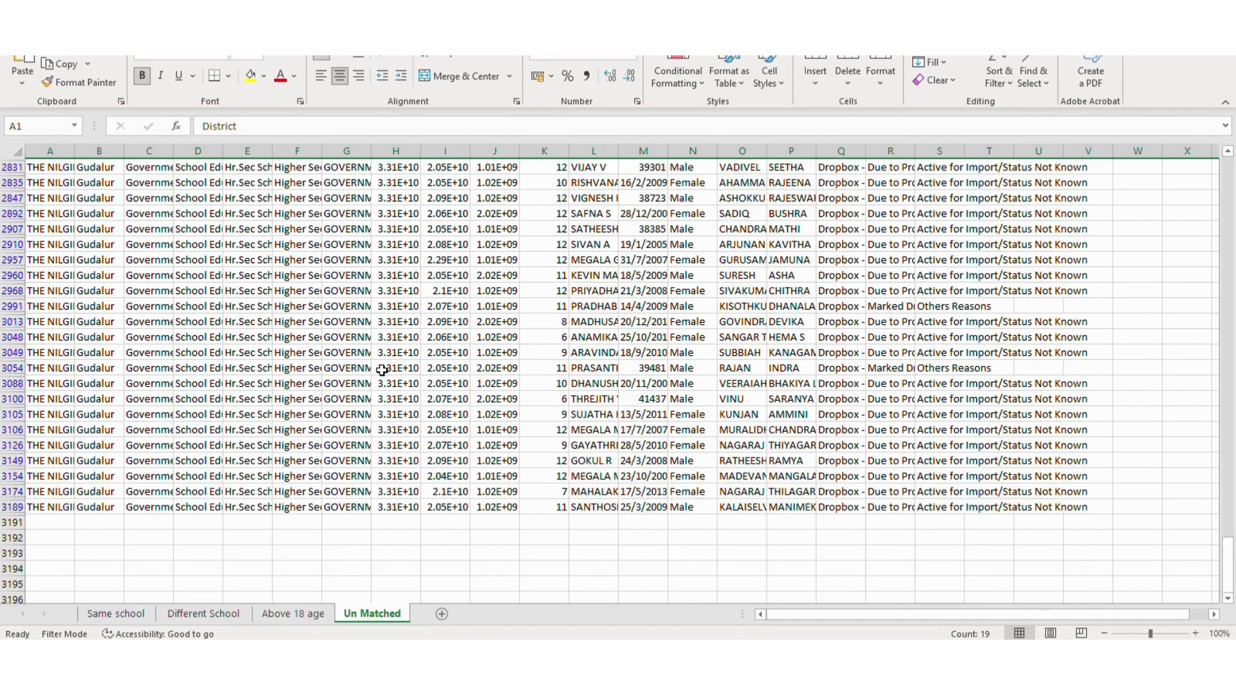
Return to the Same school sheet, now showing 13 Gudalur government school rows.
scroll(384, 368, "down", 3)
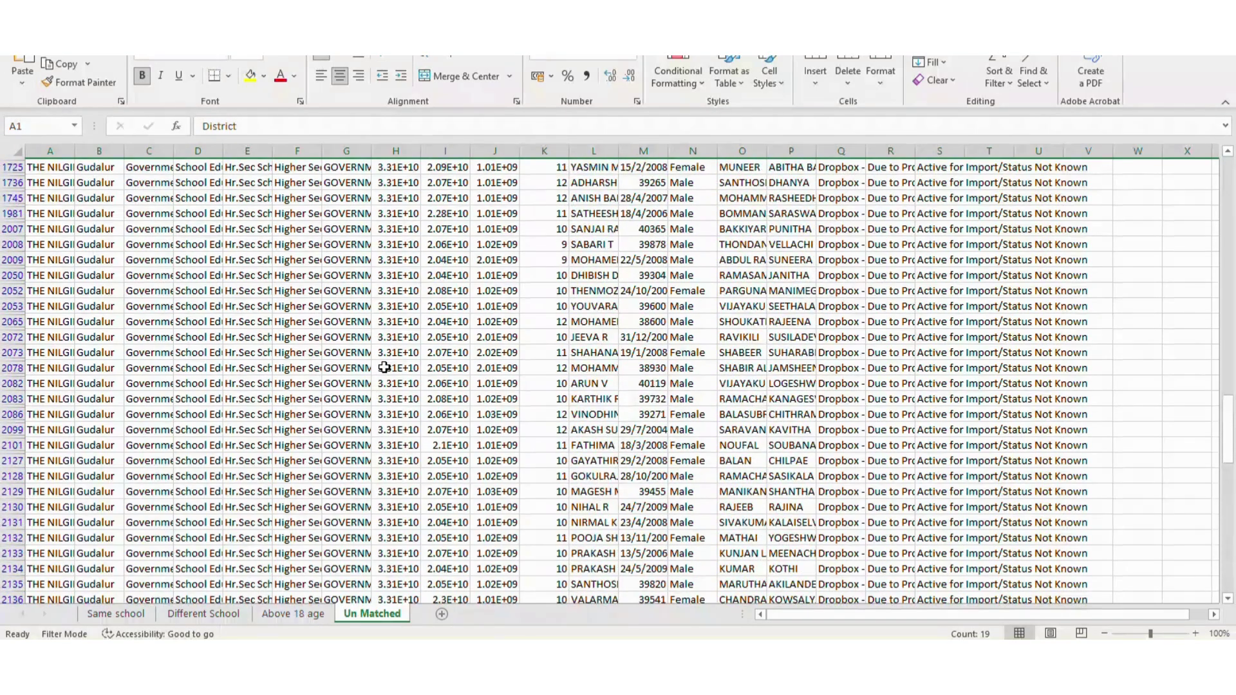
scroll(384, 368, "up", 9)
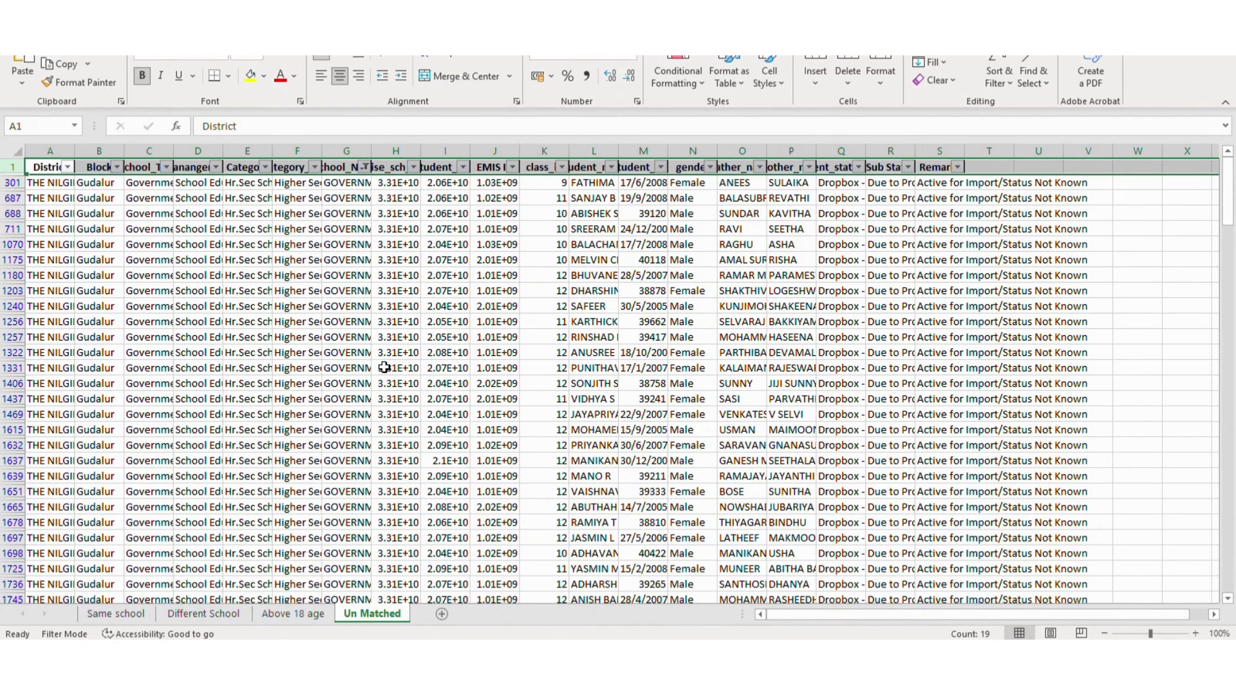
key("ctrl+Page_Up")
key("ctrl+Page_Up")
key("ctrl+Page_Up")
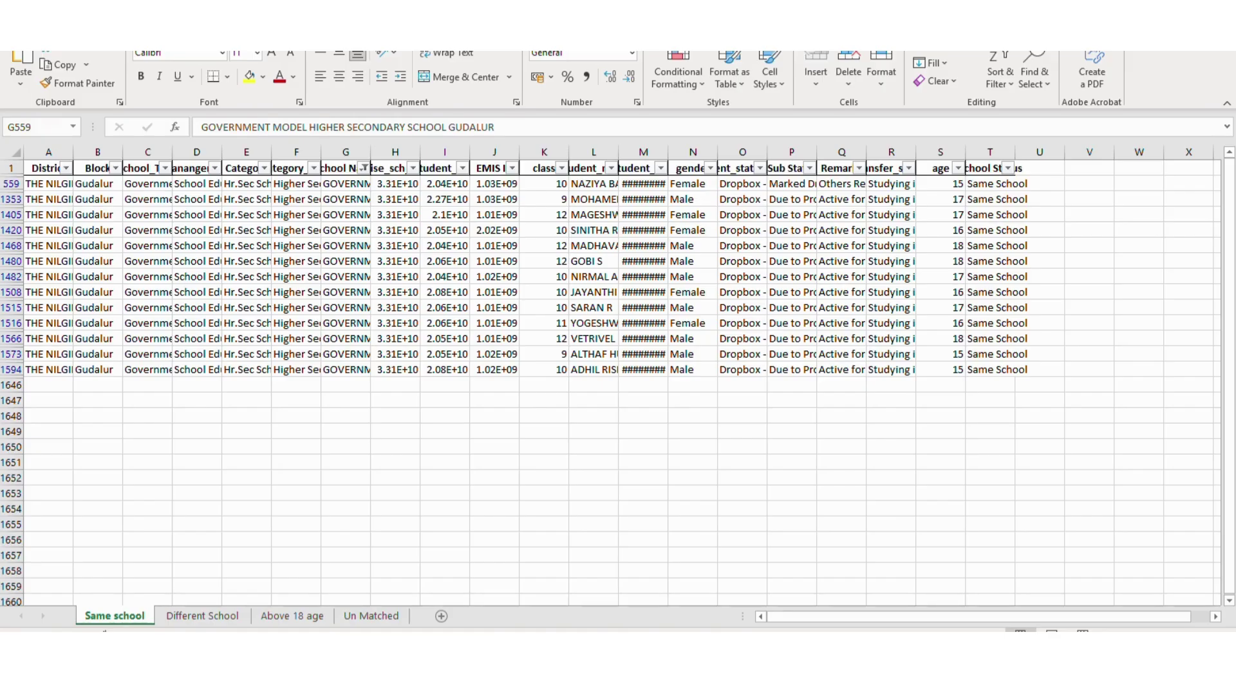
Check the Different School, Above 18 age and Un Matched sheets for the Gudalur school filter.
key("ctrl+Page_Down")
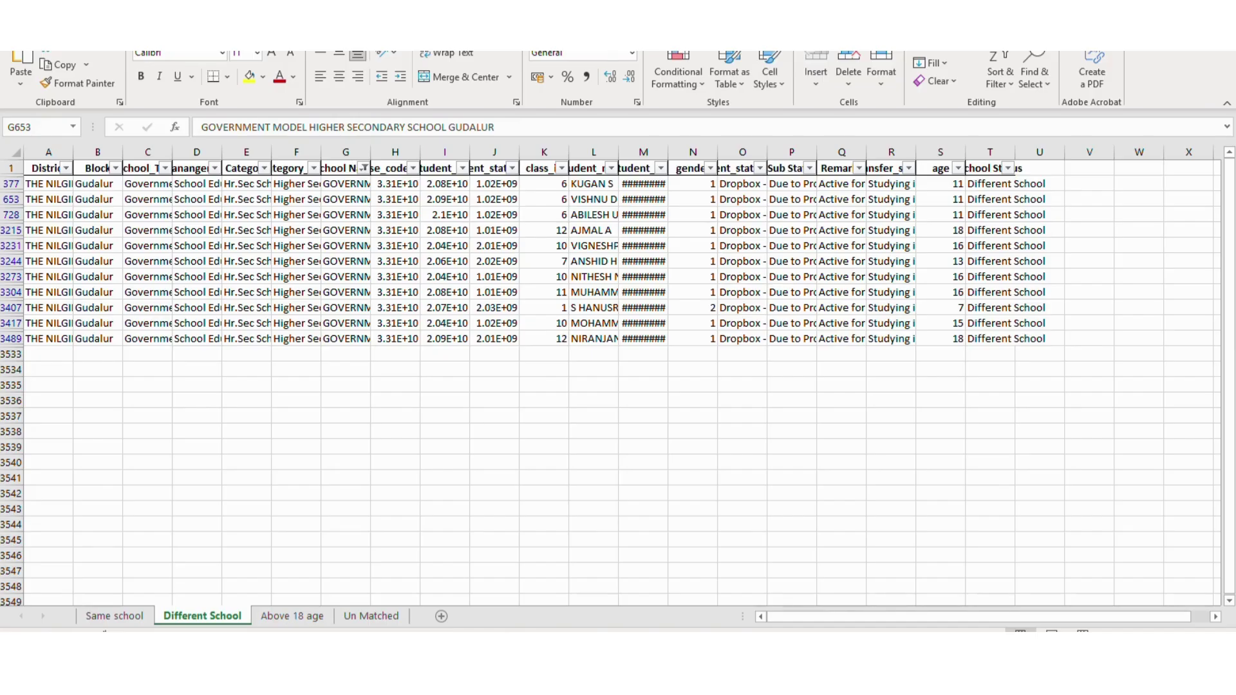
key("ctrl+Page_Down")
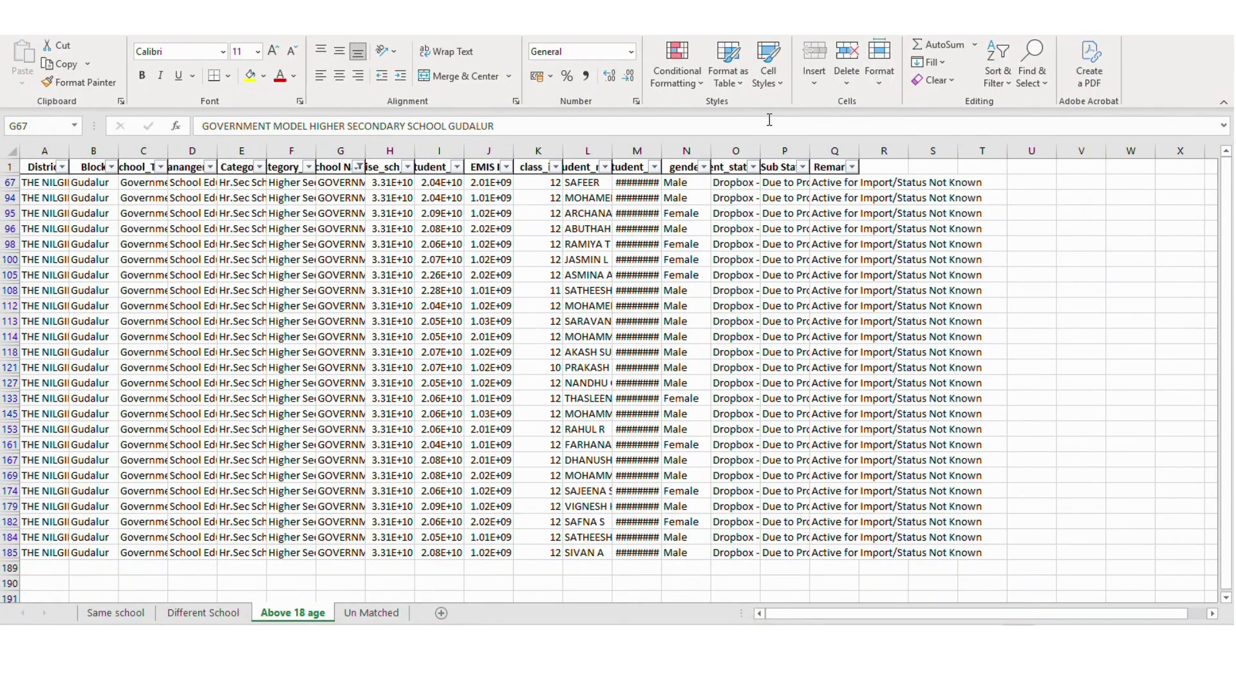
key("ctrl+Page_Down")
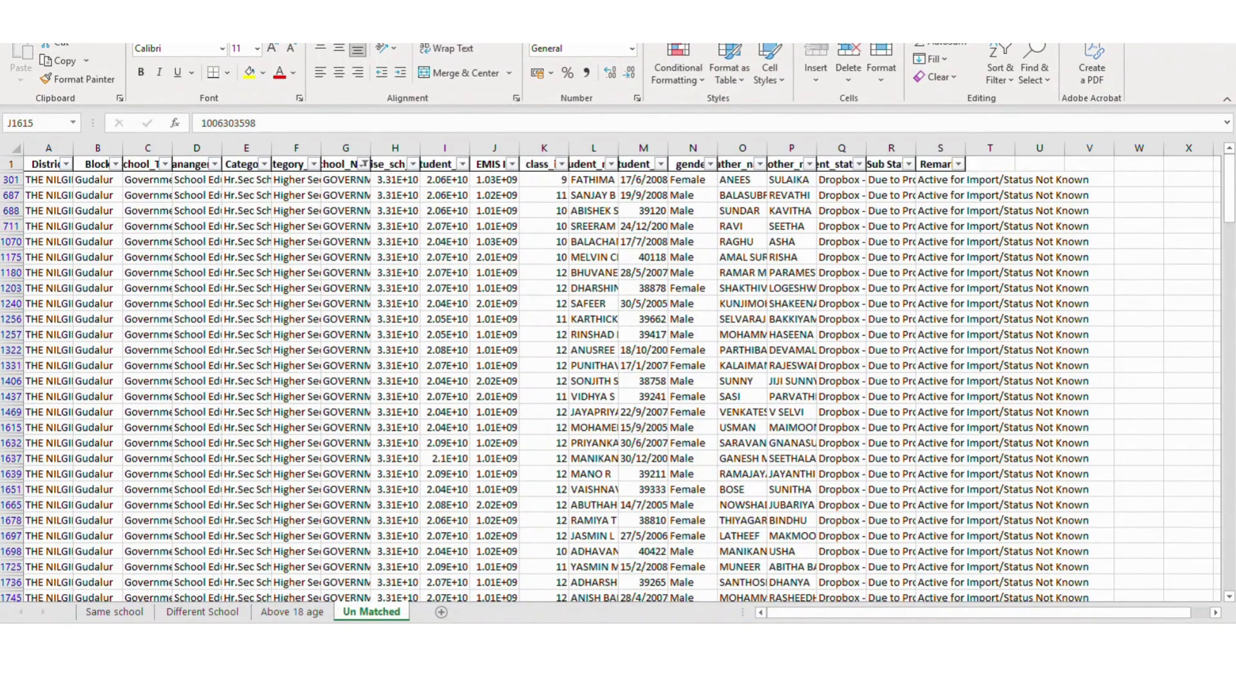
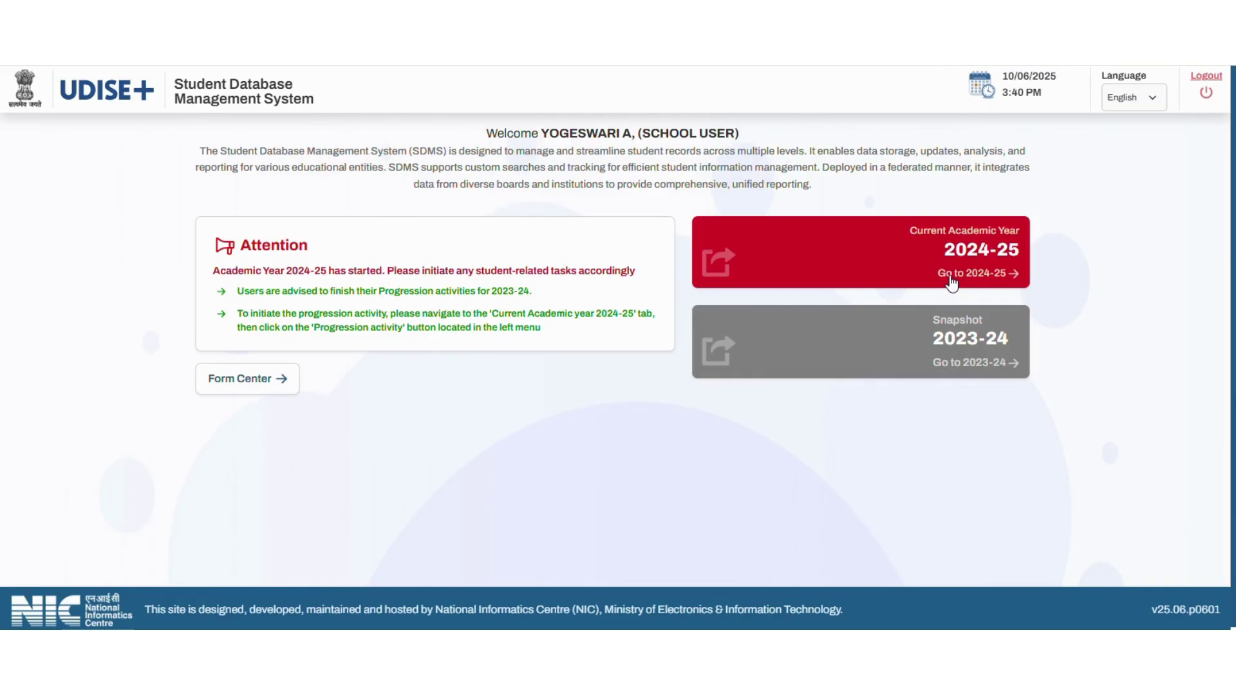
Open the Dropbox Students list under List of All Students for academic year 2024-25.
left_click(952, 282)
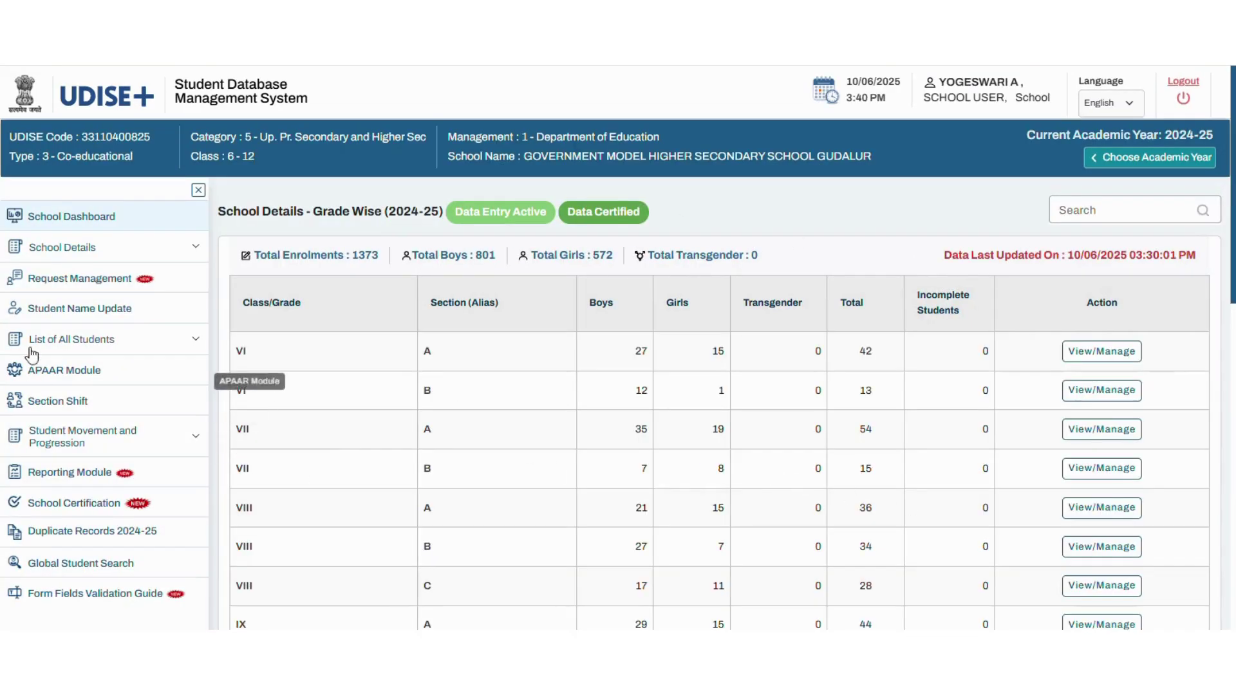
left_click(100, 348)
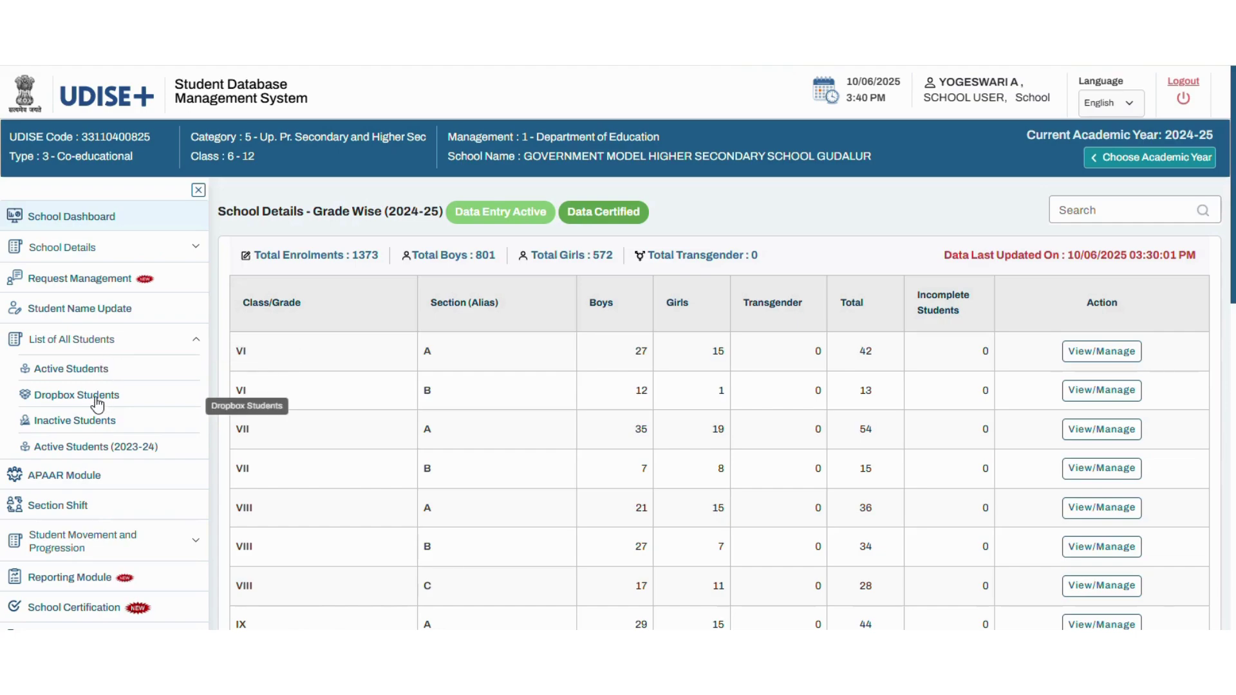
left_click(97, 398)
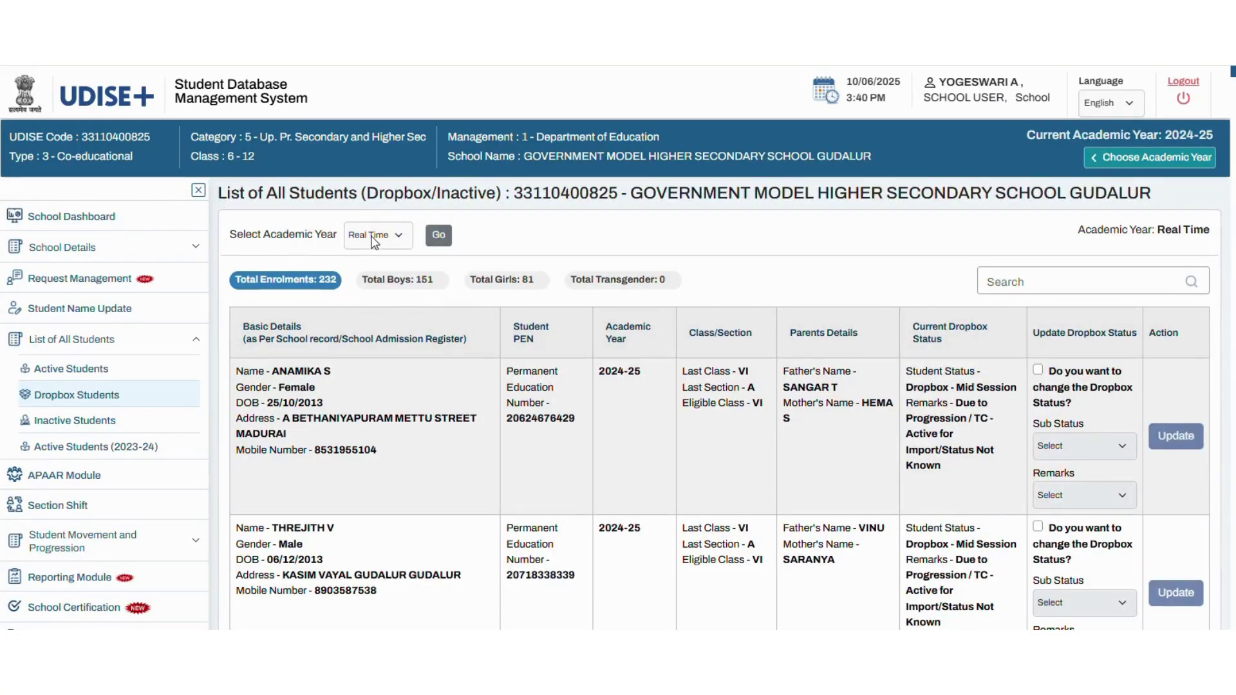
left_click(399, 234)
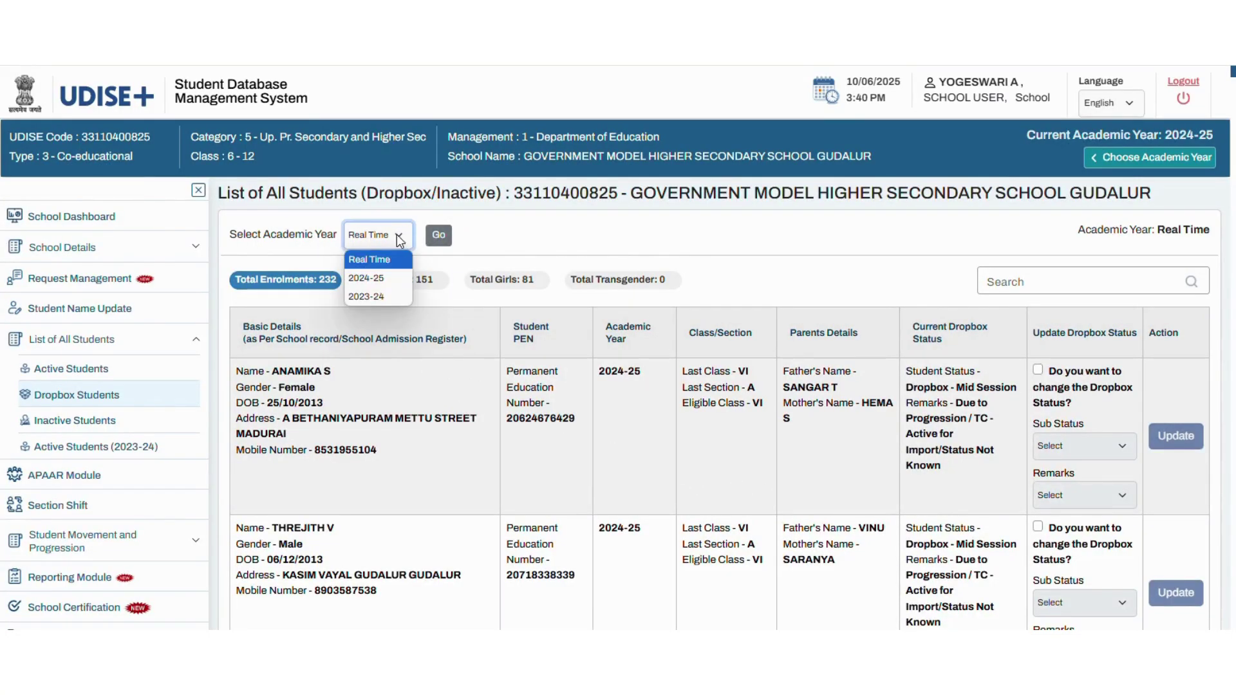
left_click(373, 283)
left_click(438, 235)
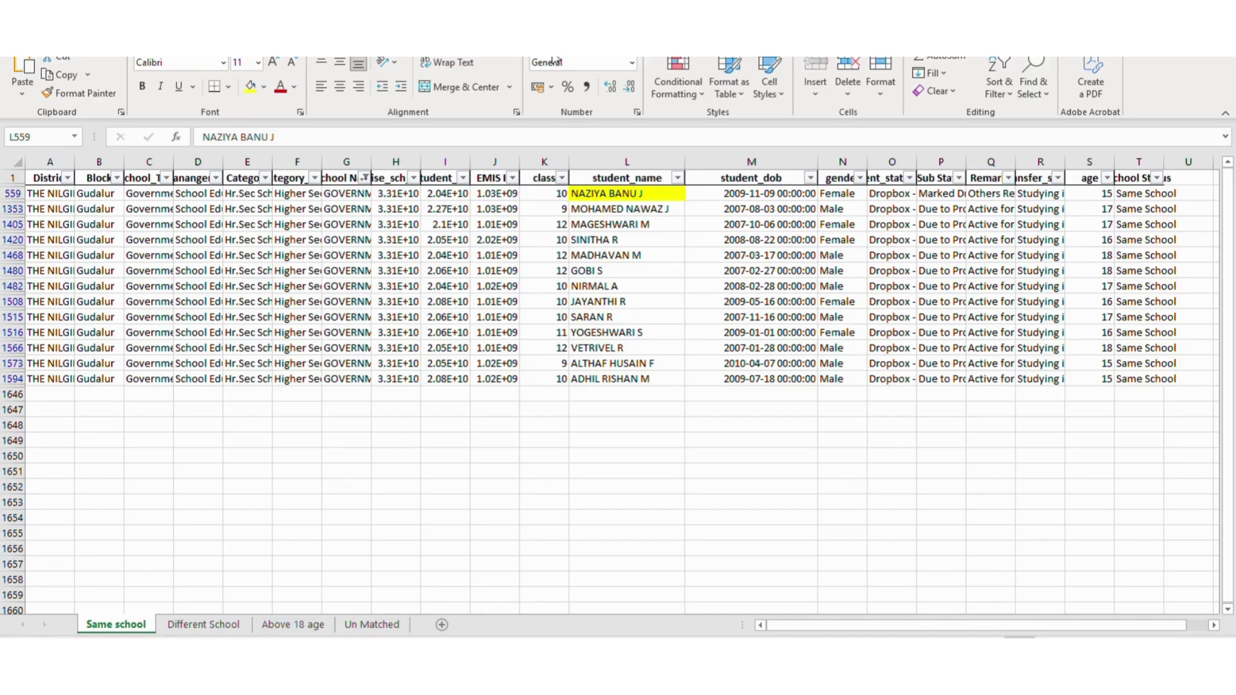
Search the Dropbox list by the student's first name to isolate the Class X dropout.
key("alt+Tab")
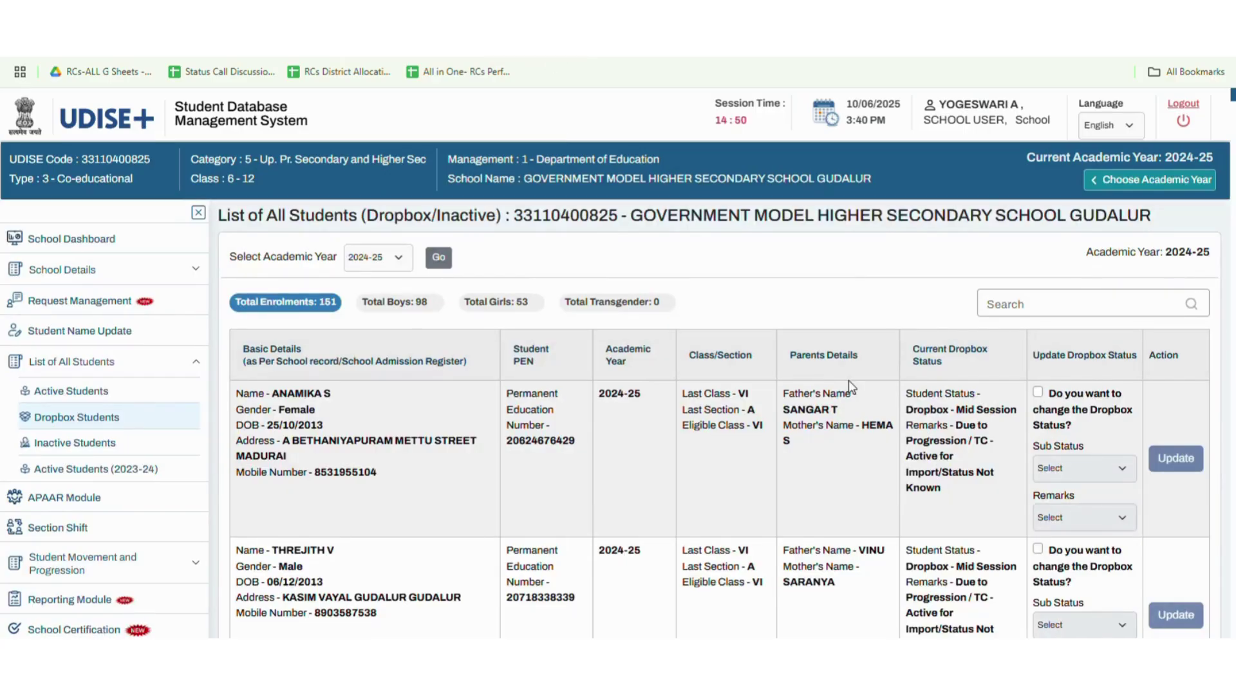
left_click(1043, 304)
type("NAZI")
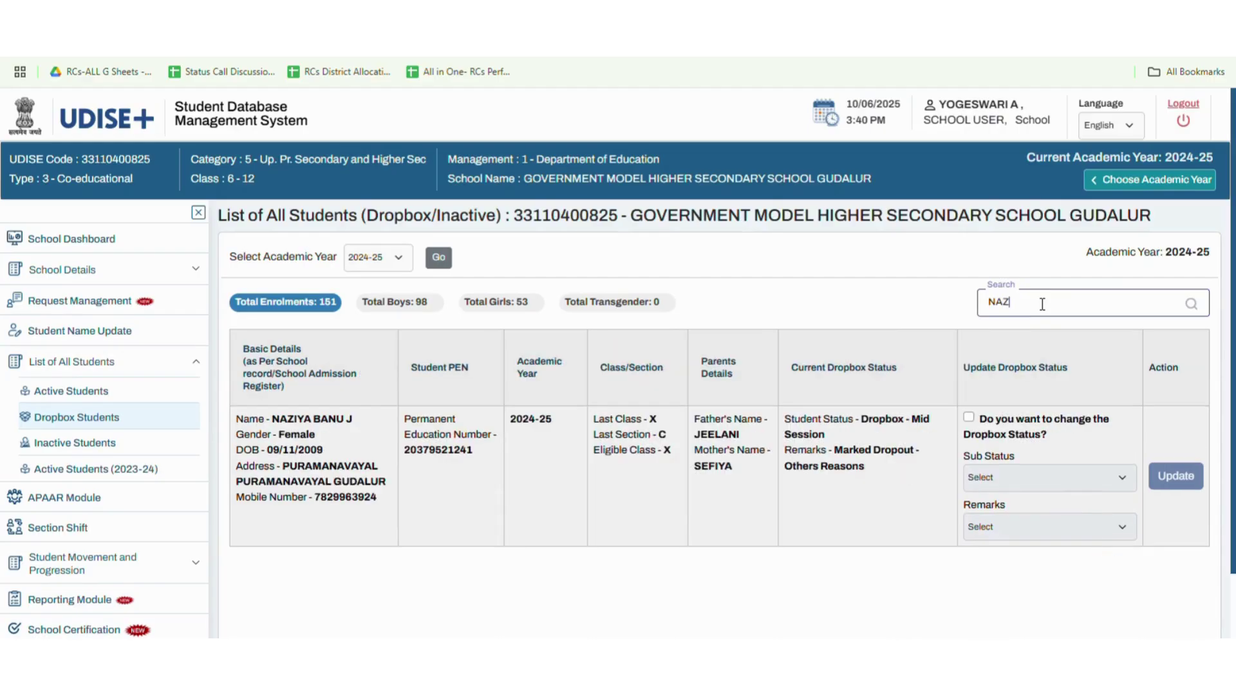
type("YA NA")
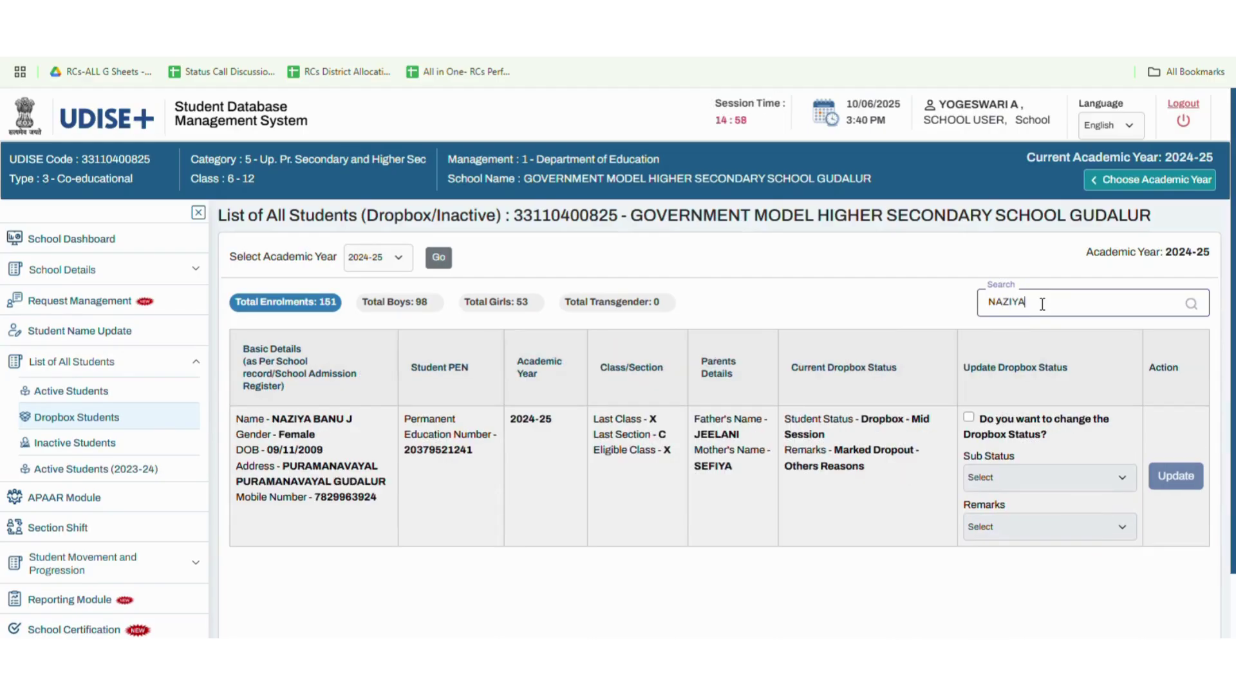
key("BackSpace")
key("BackSpace")
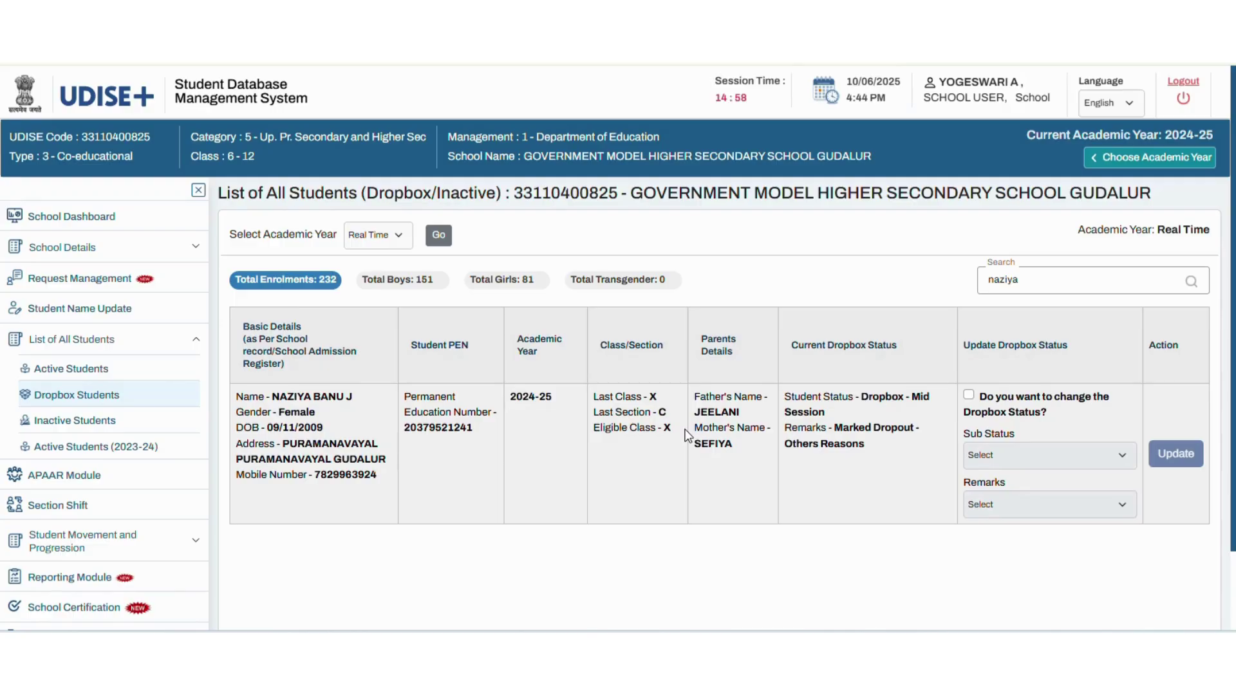
Enable the student's dropbox status change with sub status Deleted and remark Duplicate Entry.
left_click_drag(982, 406, 1071, 423)
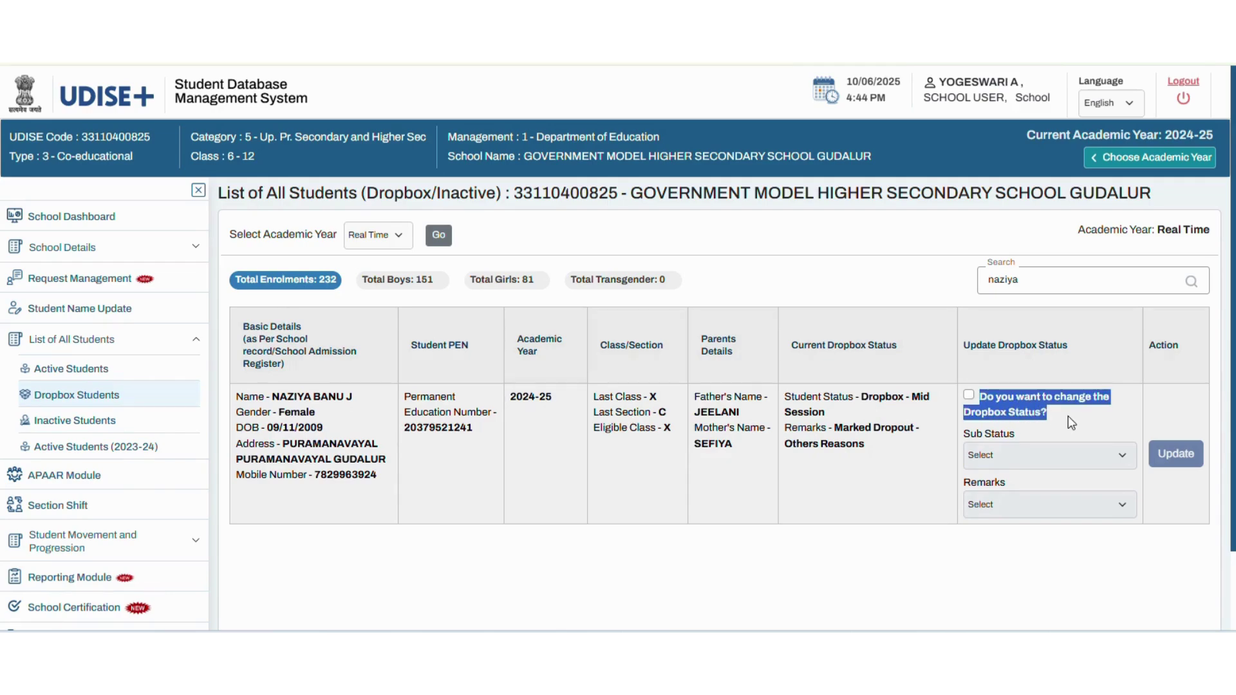
left_click(958, 395)
left_click(968, 394)
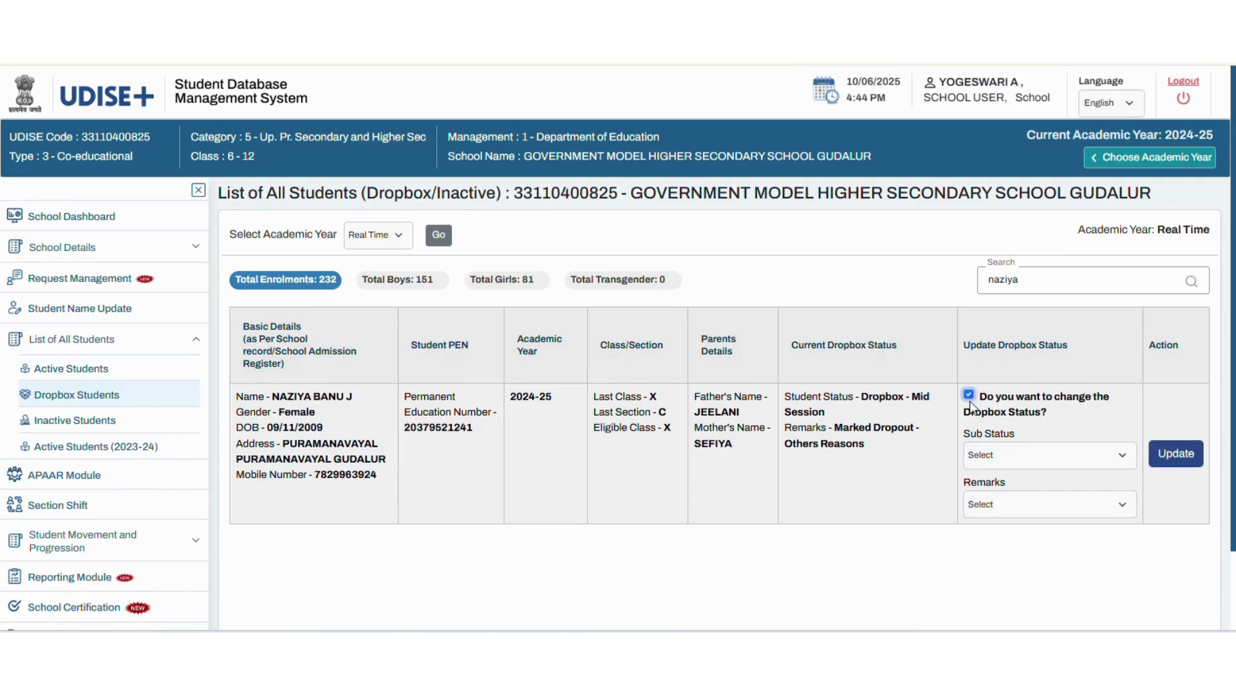
left_click(1016, 455)
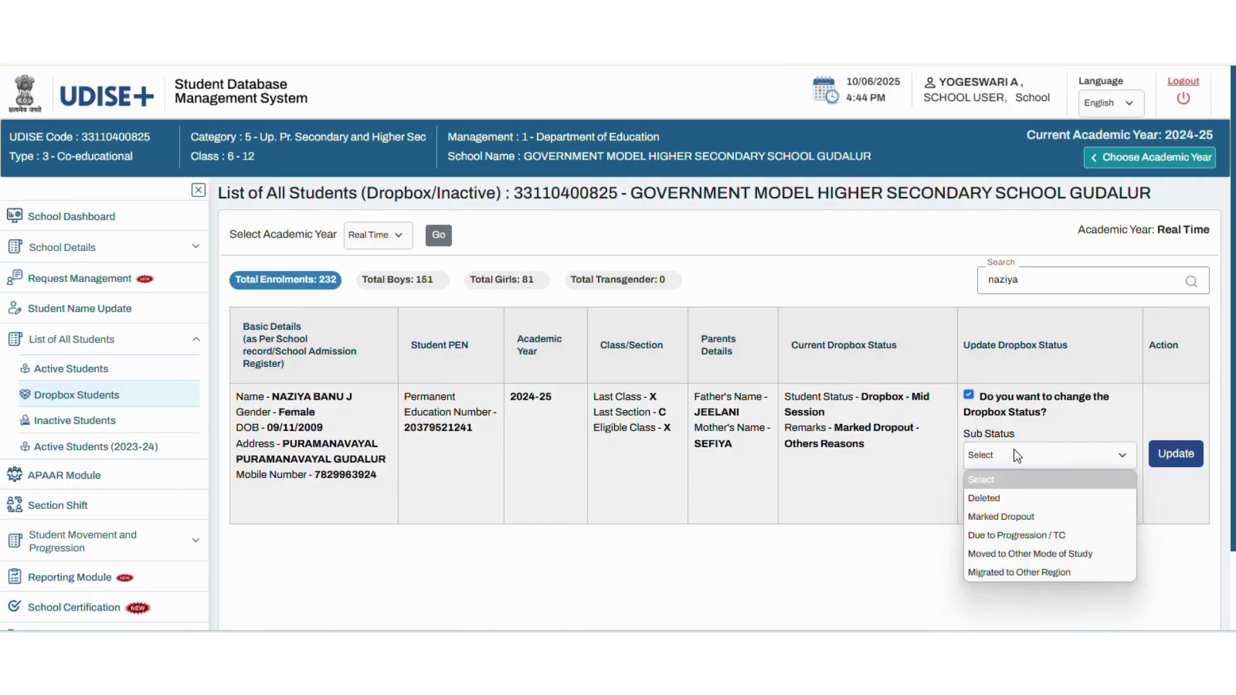
left_click(1014, 497)
left_click(1014, 499)
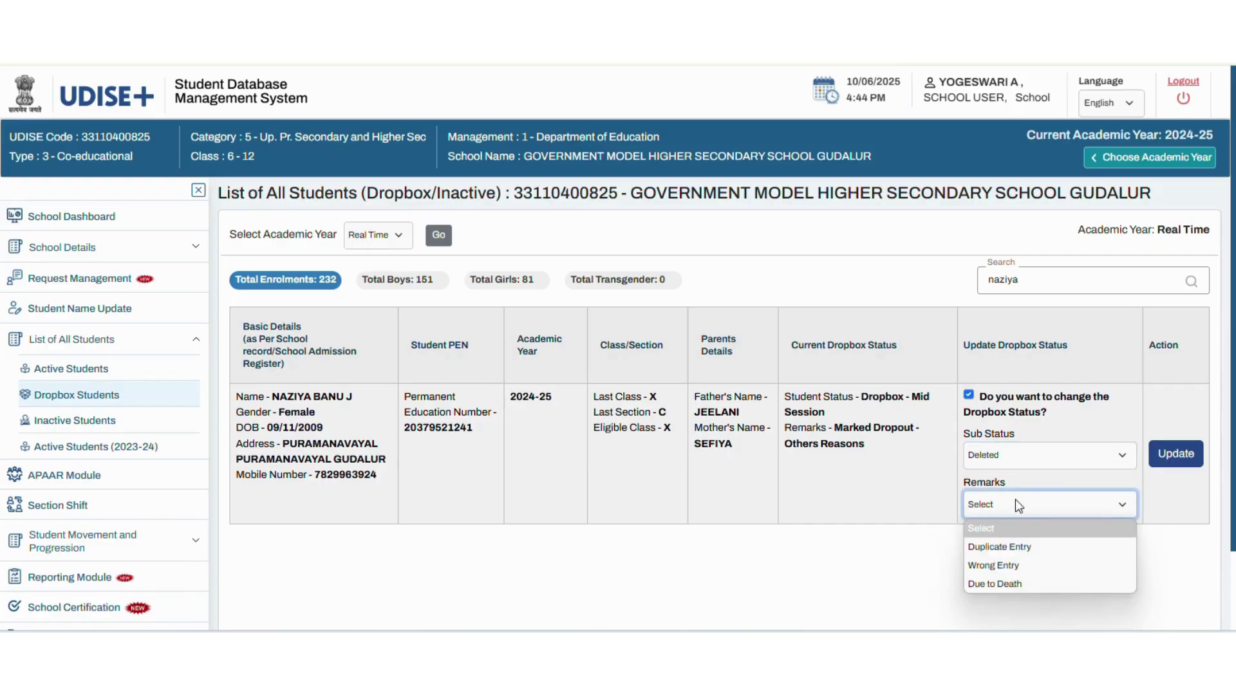
left_click(1034, 548)
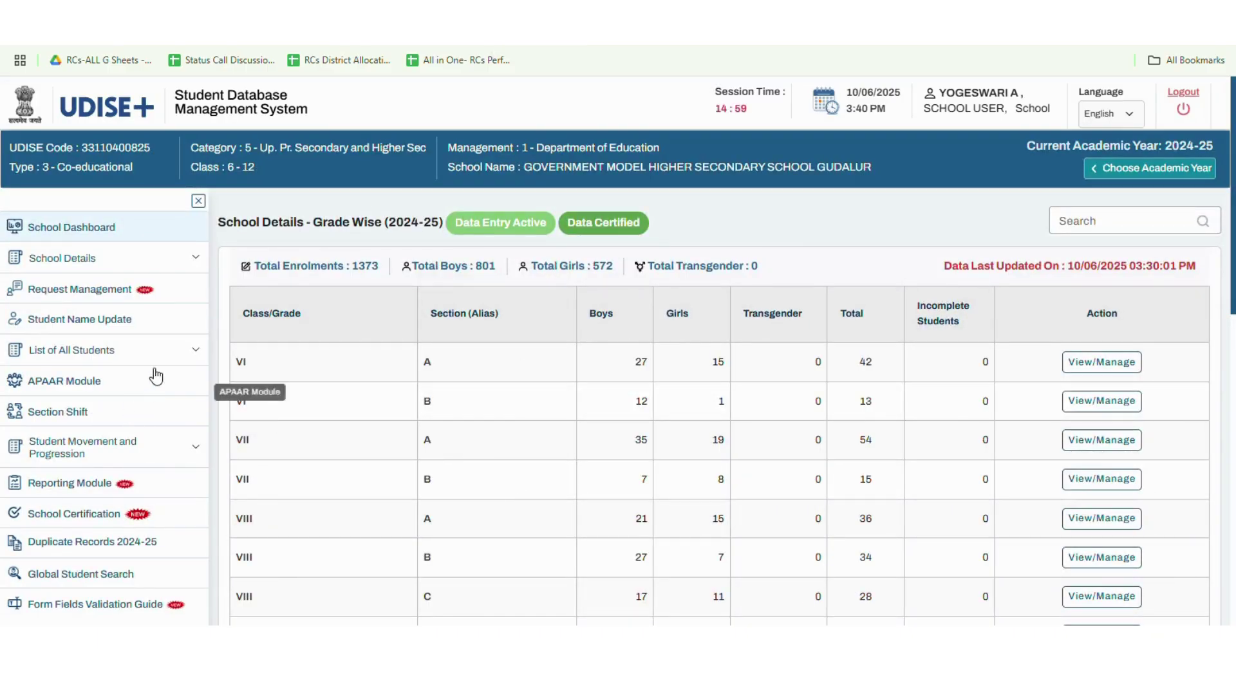
Open Import Module under Student Movement and Progression and start Import Within State.
left_click(165, 457)
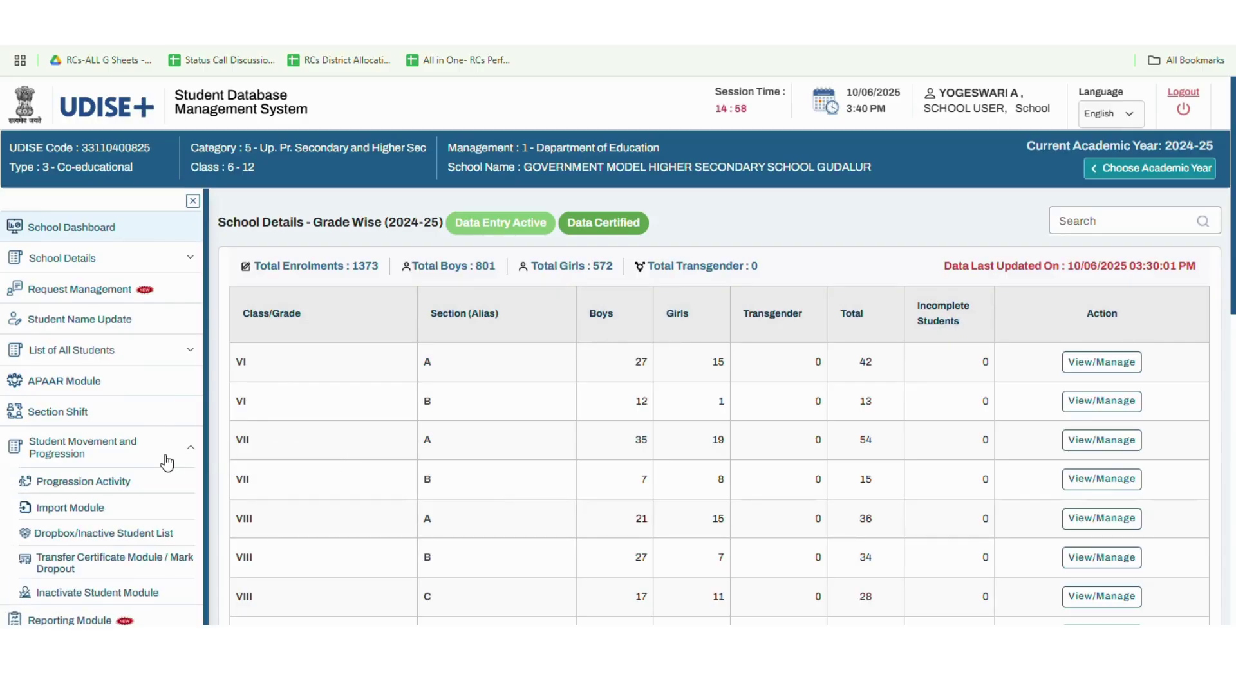
left_click(90, 509)
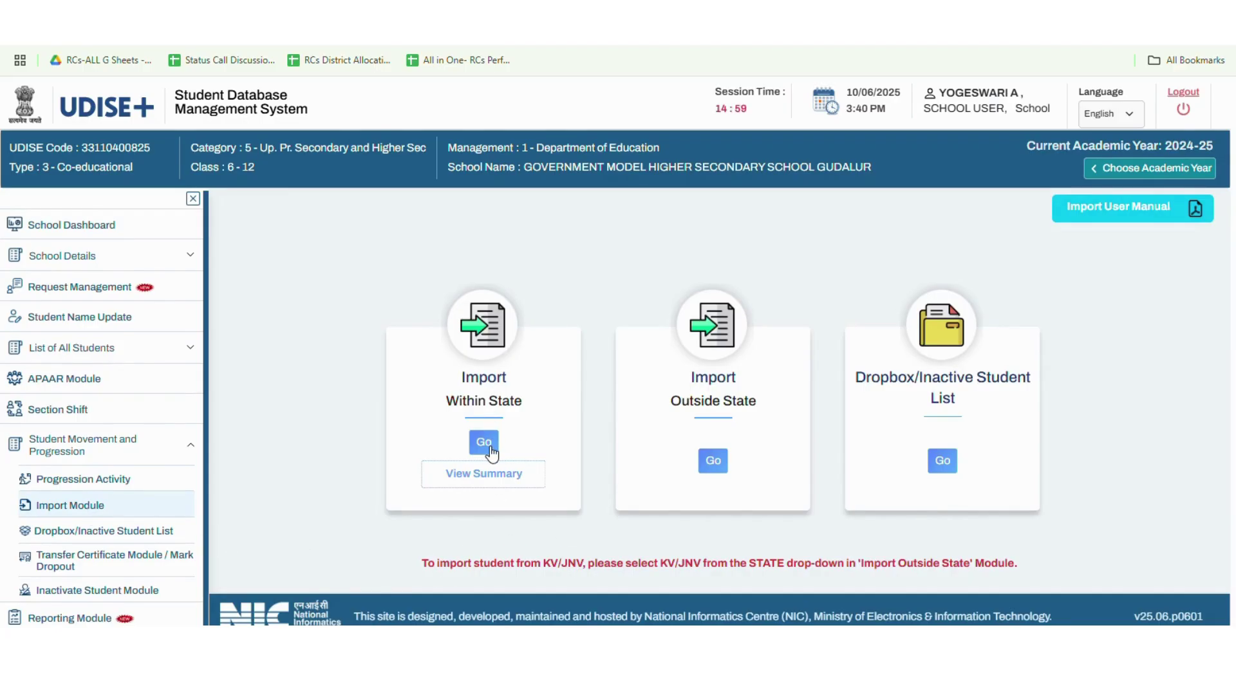
left_click(486, 444)
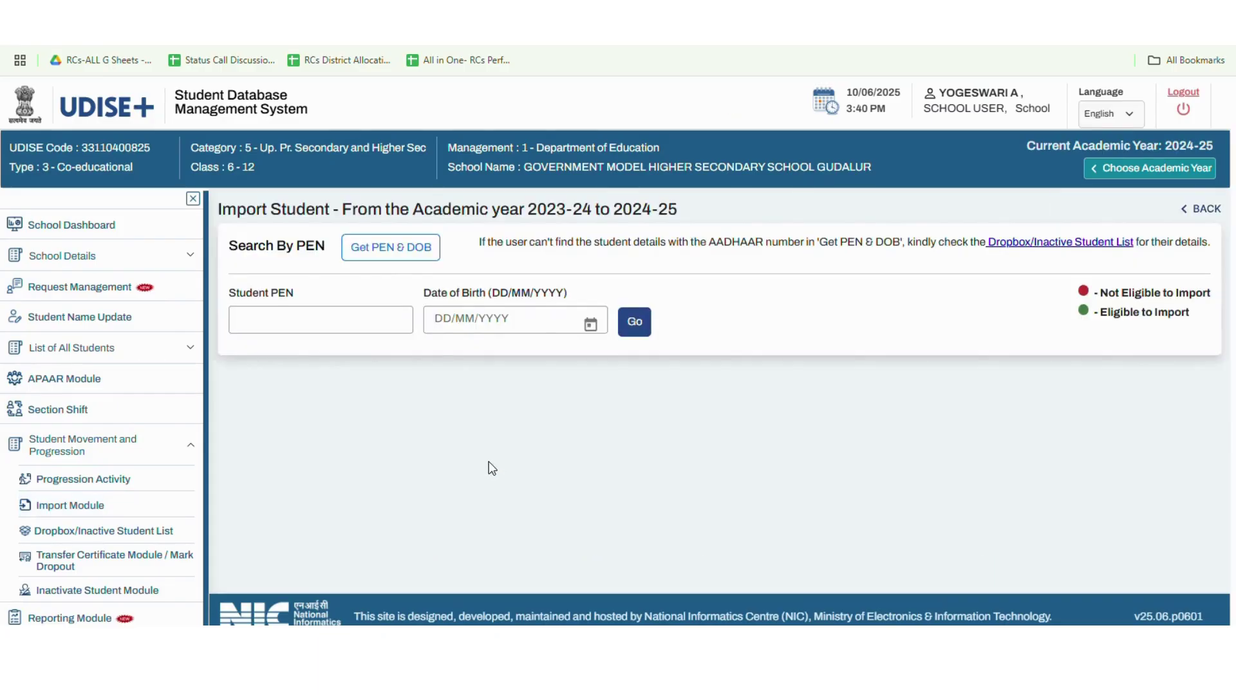
Copy the first Different School student's PEN from cell I377 into the Student PEN field.
left_click(372, 320)
key("alt+Tab")
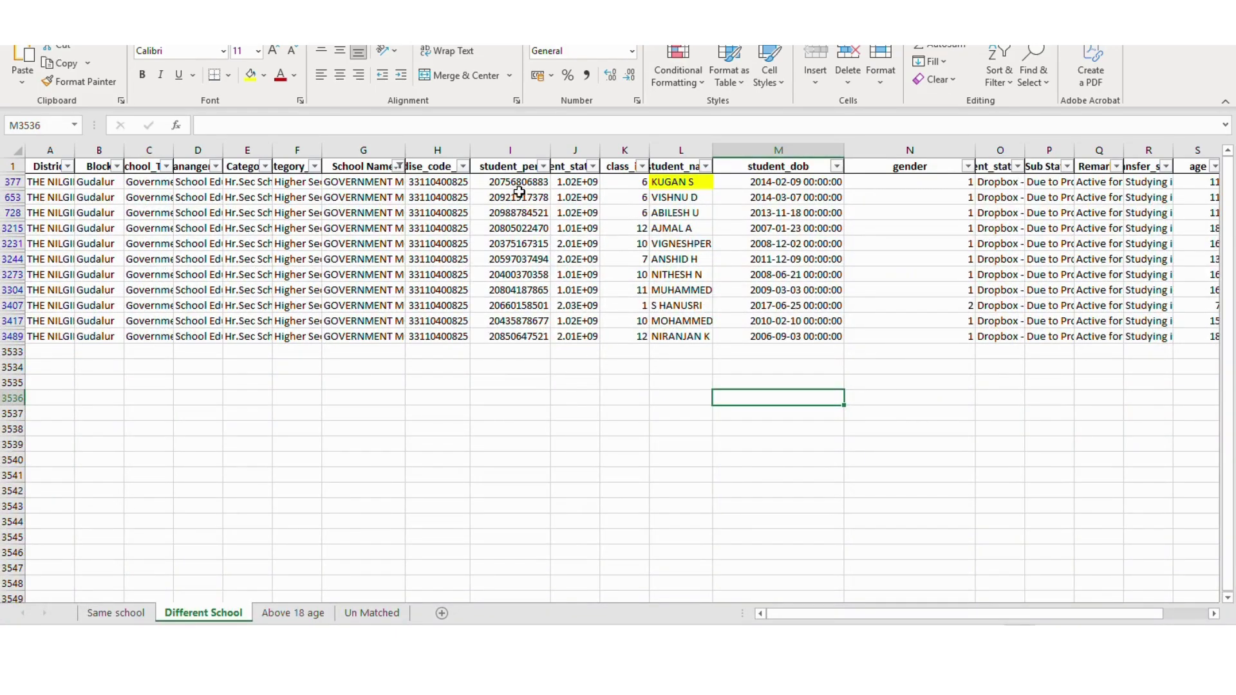
double_click(522, 182)
double_click(521, 181)
key("ctrl+c")
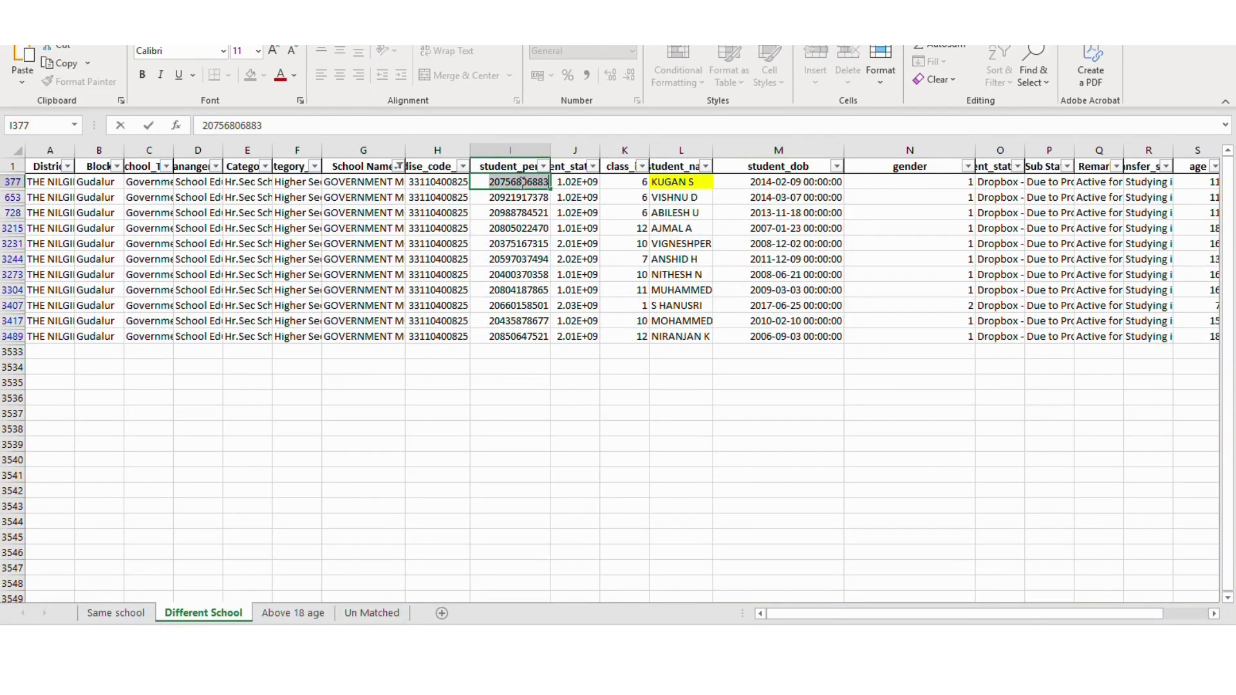
key("alt+Tab")
left_click(303, 314)
key("ctrl+v")
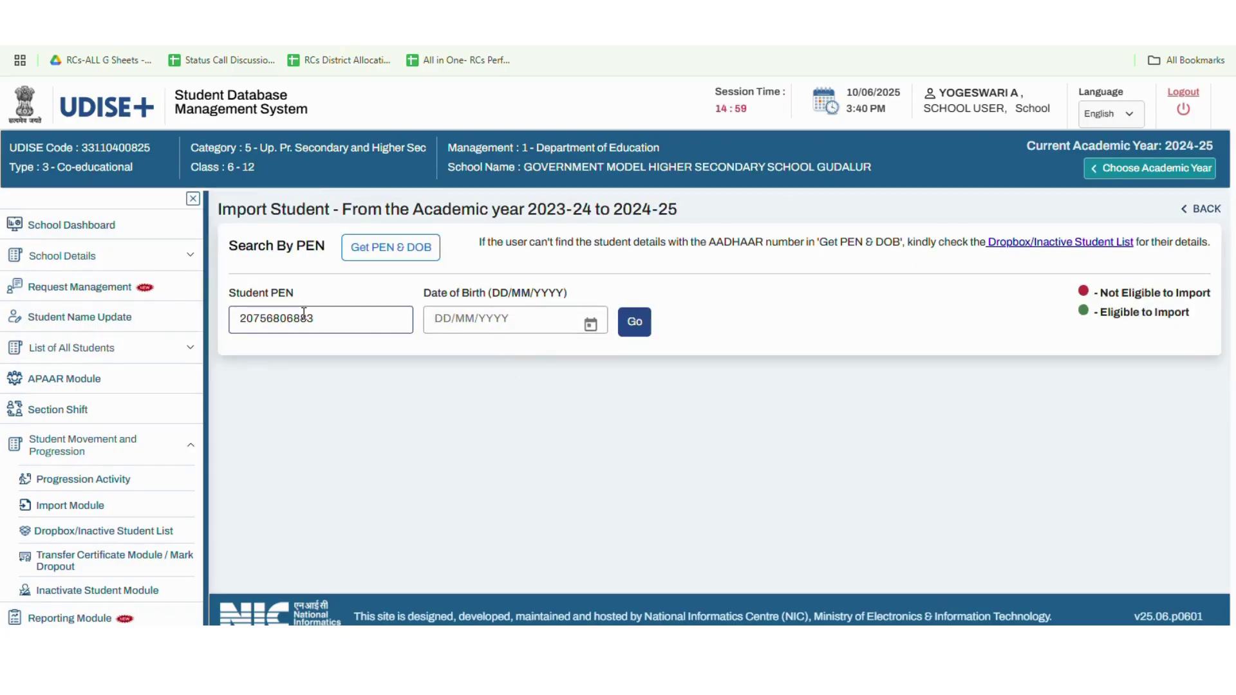
Enter the student's date of birth from cell M377 into the Date of Birth field.
key("alt+Tab")
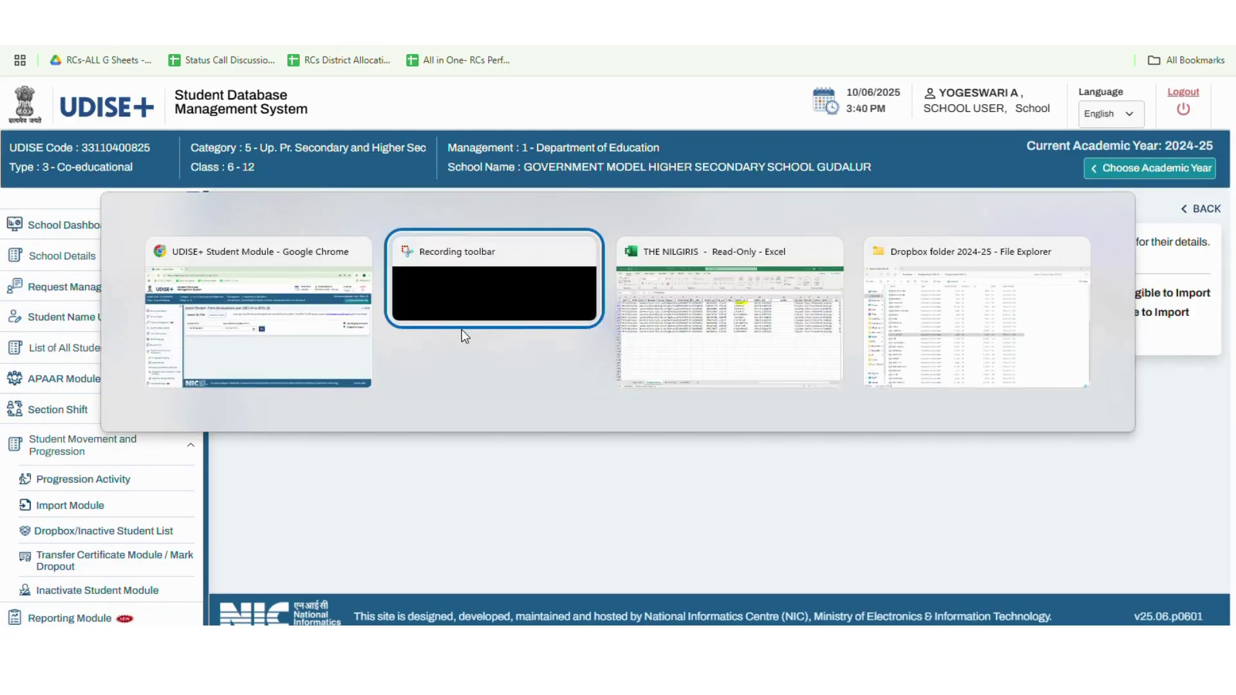
key("Tab")
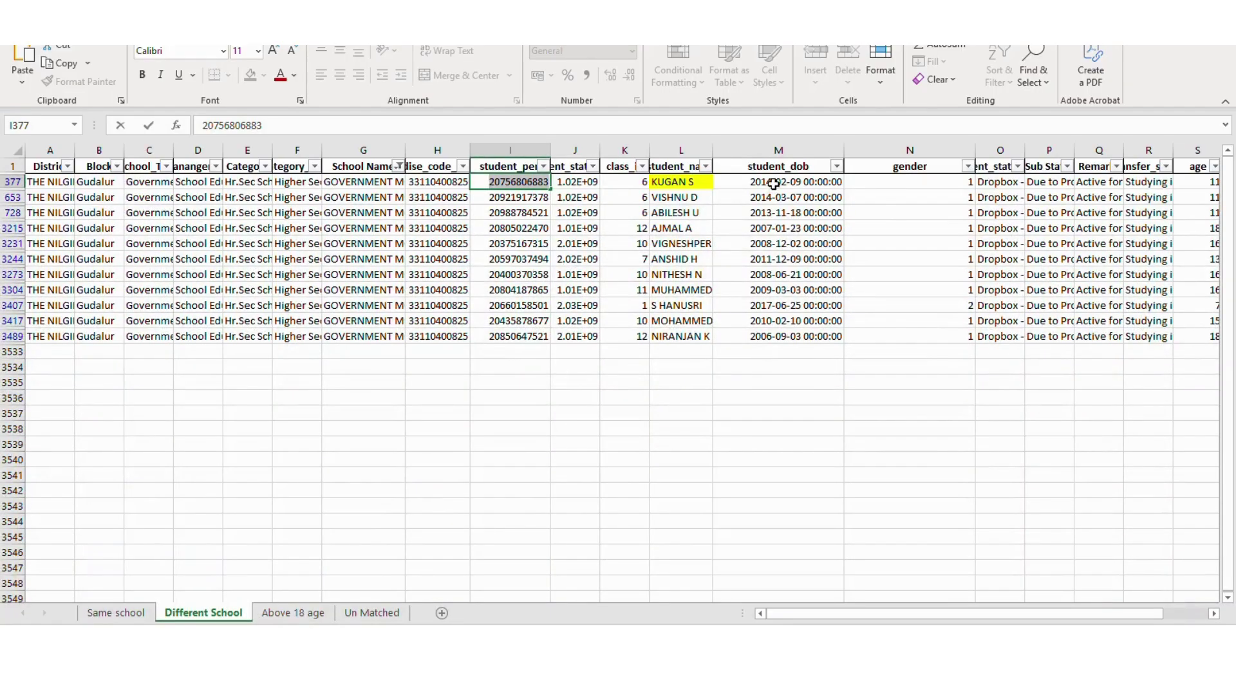
left_click(772, 184)
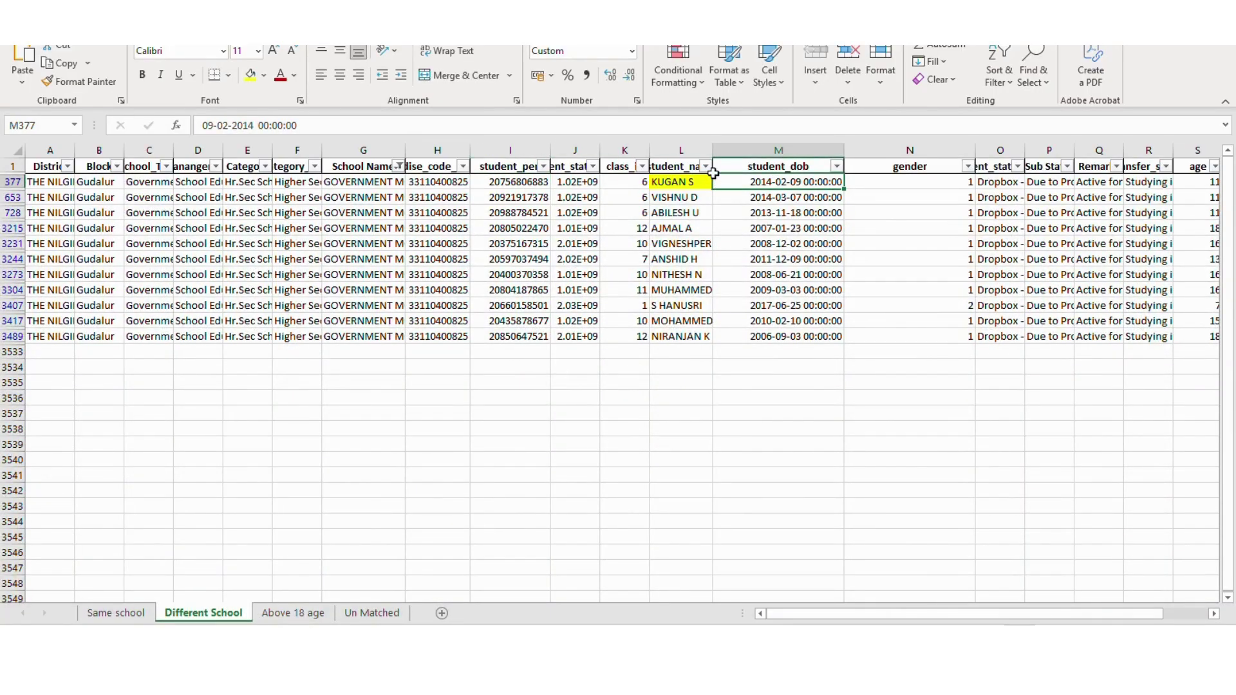
key("alt+Tab")
left_click(498, 323)
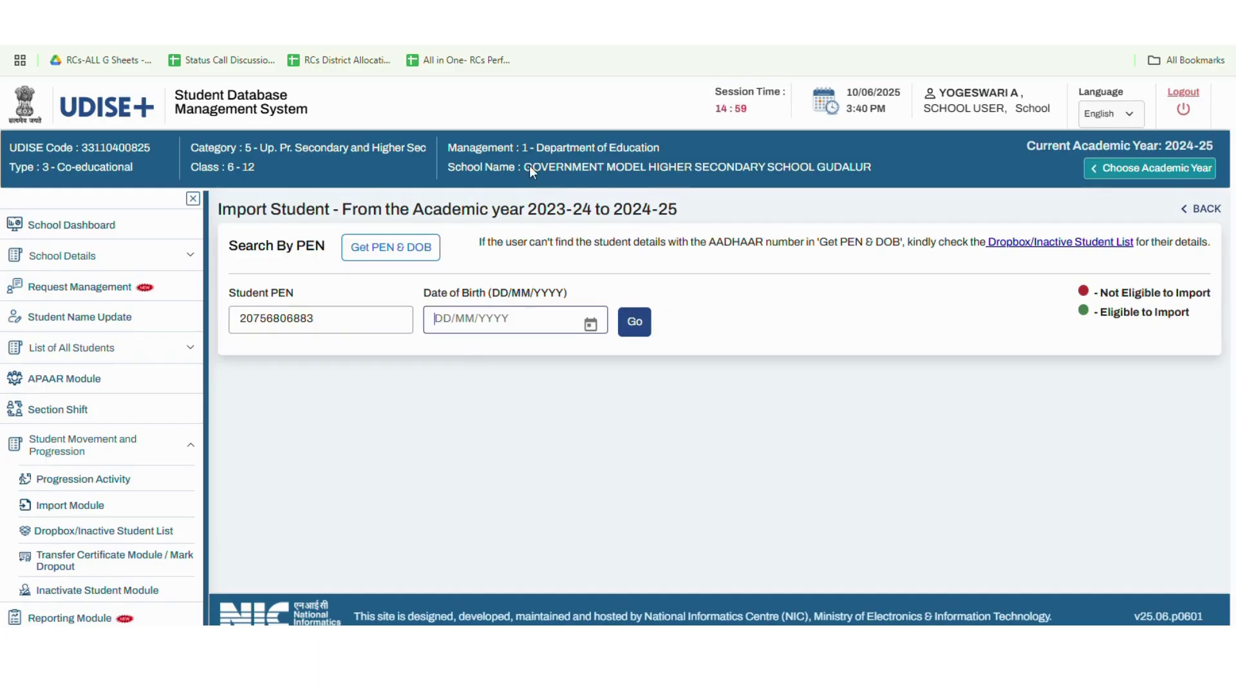
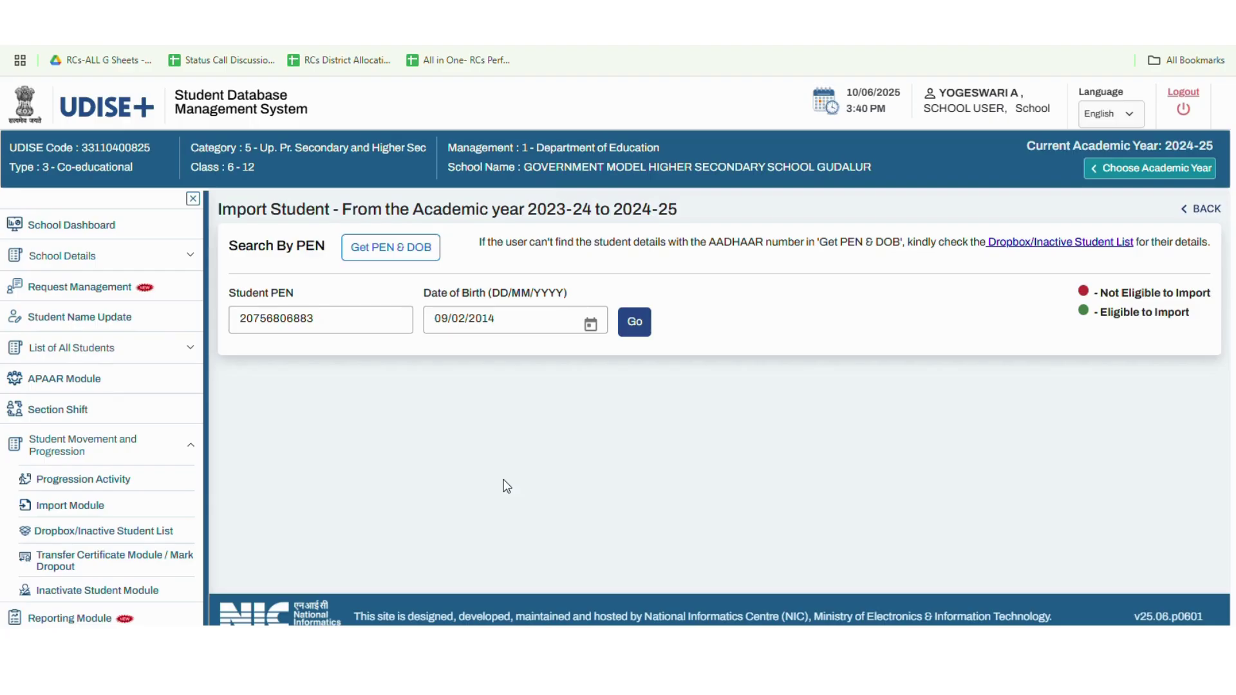
left_click(284, 319)
left_click(477, 323)
left_click(365, 317)
left_click(491, 343)
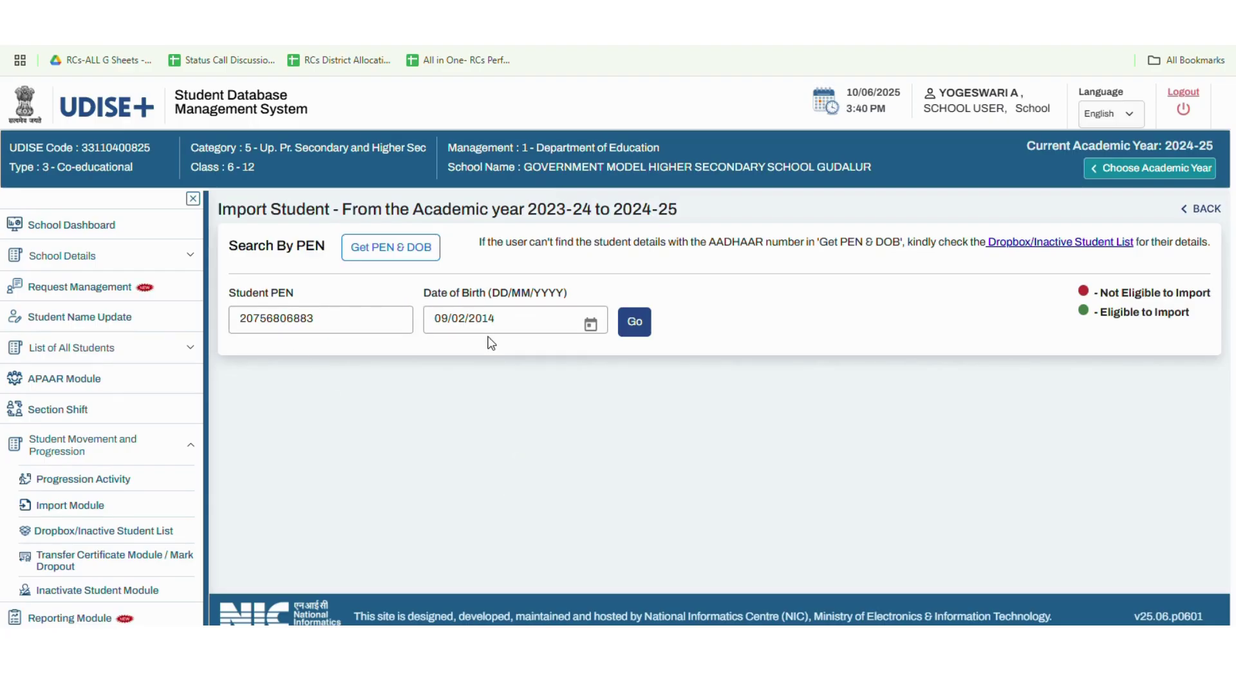
Search by PEN and date of birth, then review the student's details and previous school.
left_click(647, 336)
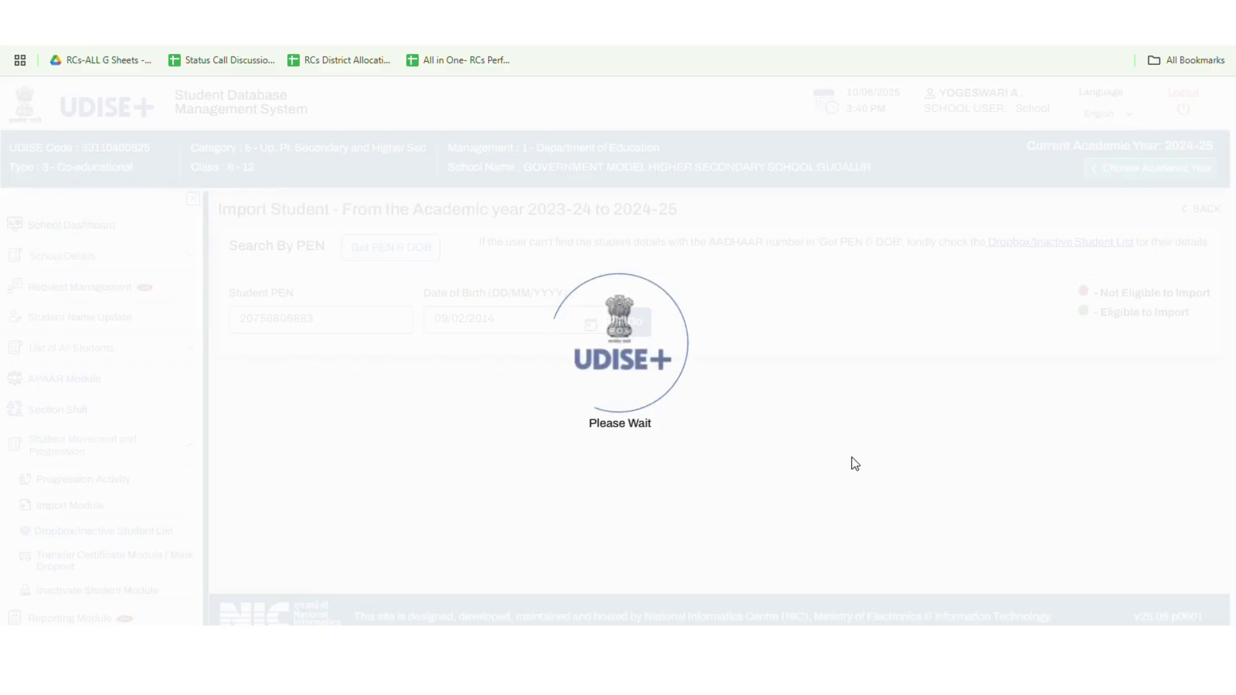
scroll(849, 457, "down", 1)
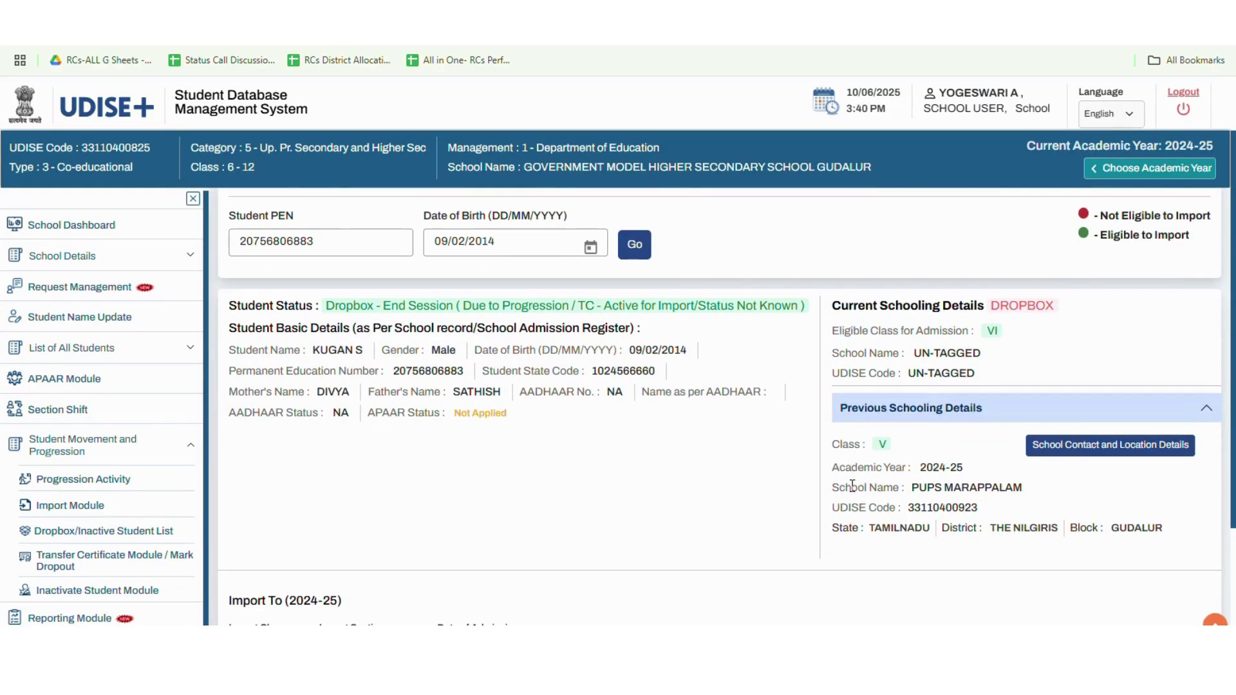
left_click_drag(314, 349, 704, 433)
left_click(704, 435)
left_click_drag(912, 487, 1031, 488)
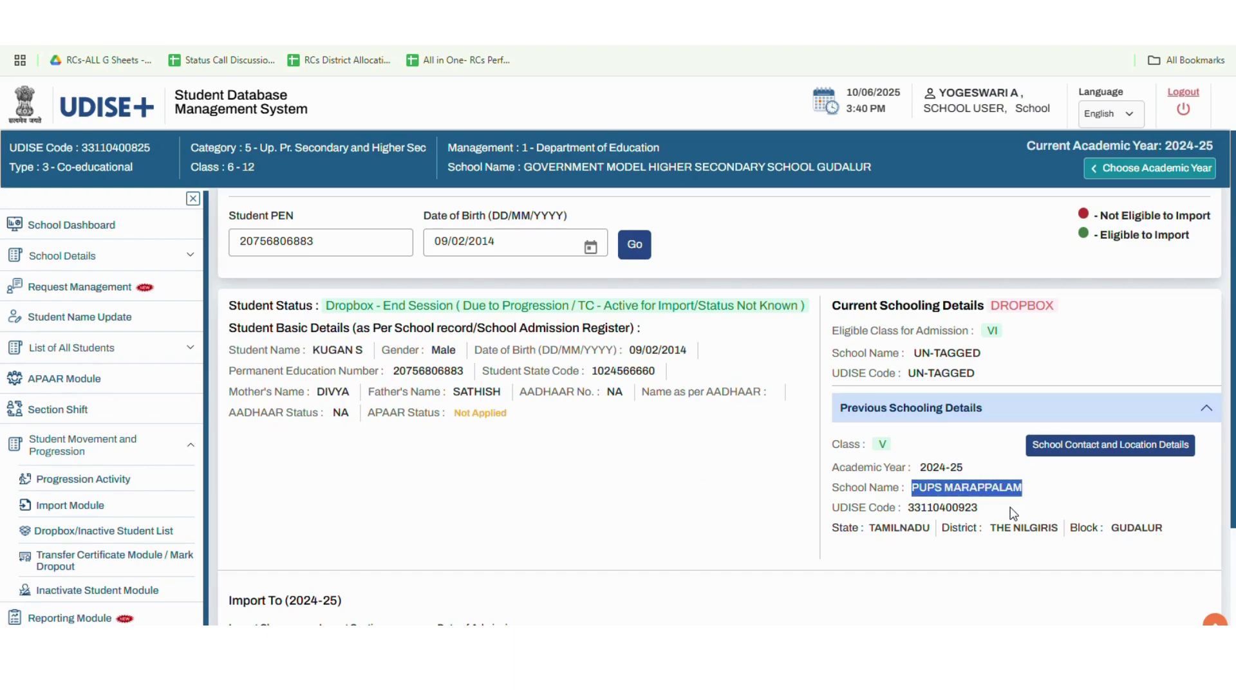
scroll(666, 473, "up", 1)
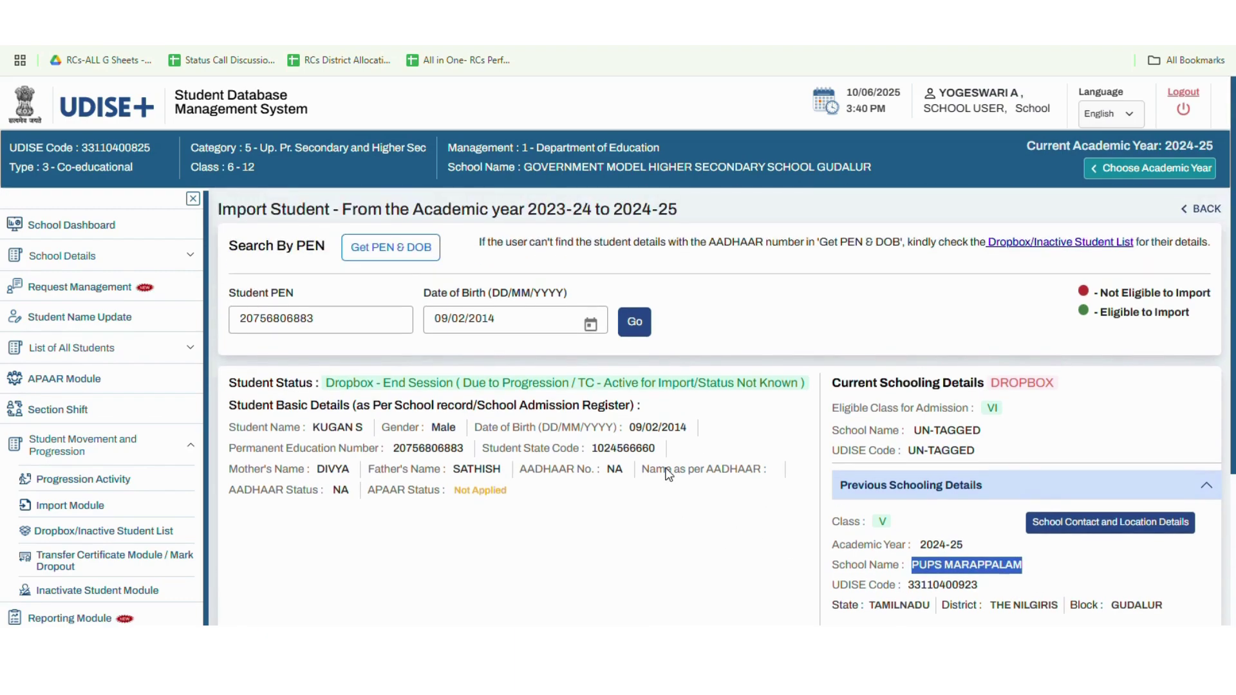
left_click(668, 473)
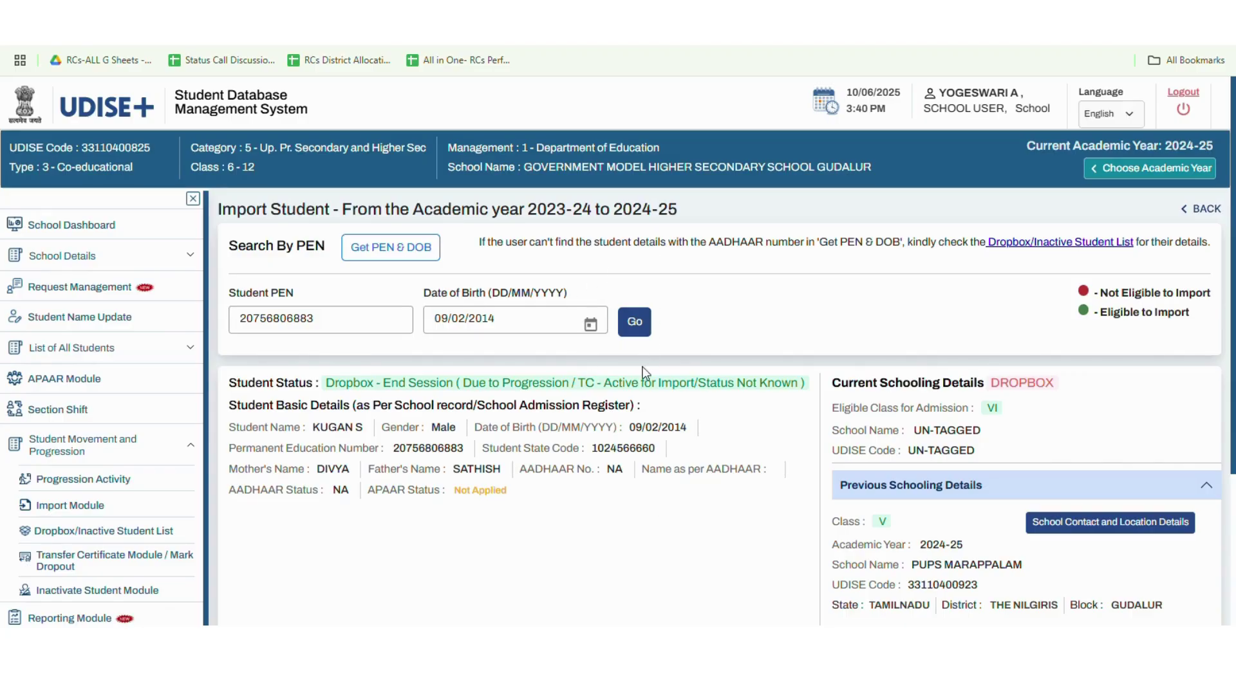
Set the student's Import Class to VI and Import Section to A.
scroll(623, 491, "down", 4)
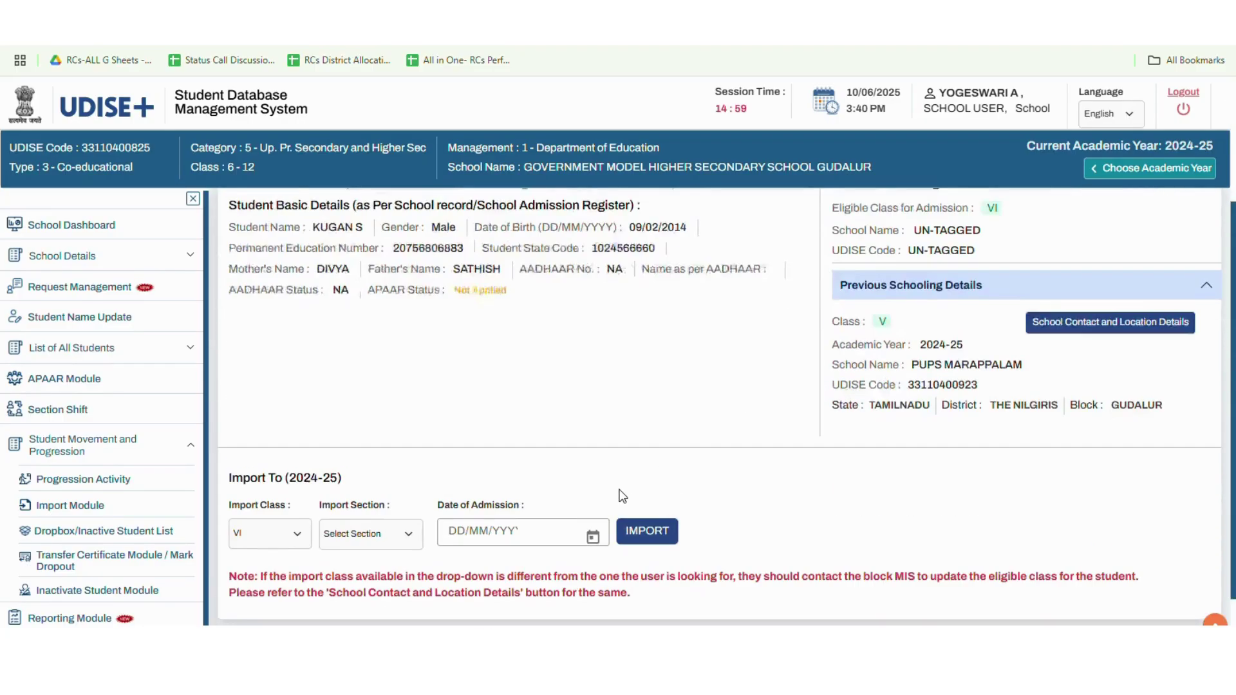
left_click(296, 509)
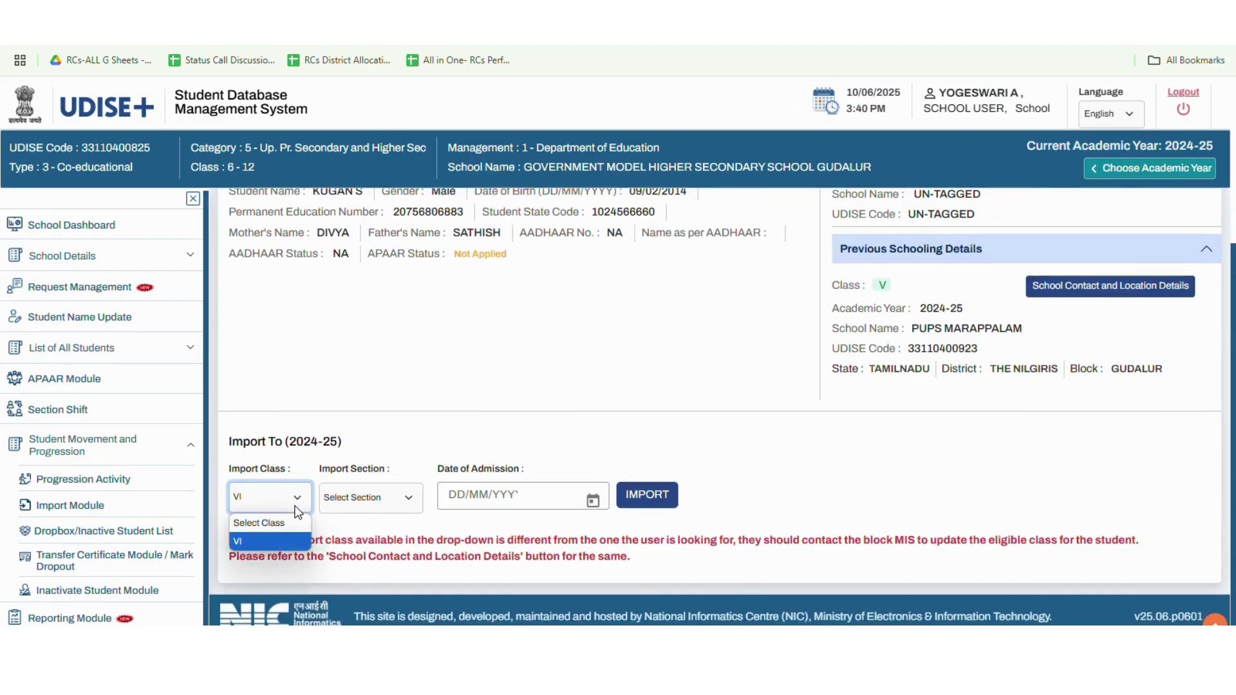
left_click(398, 504)
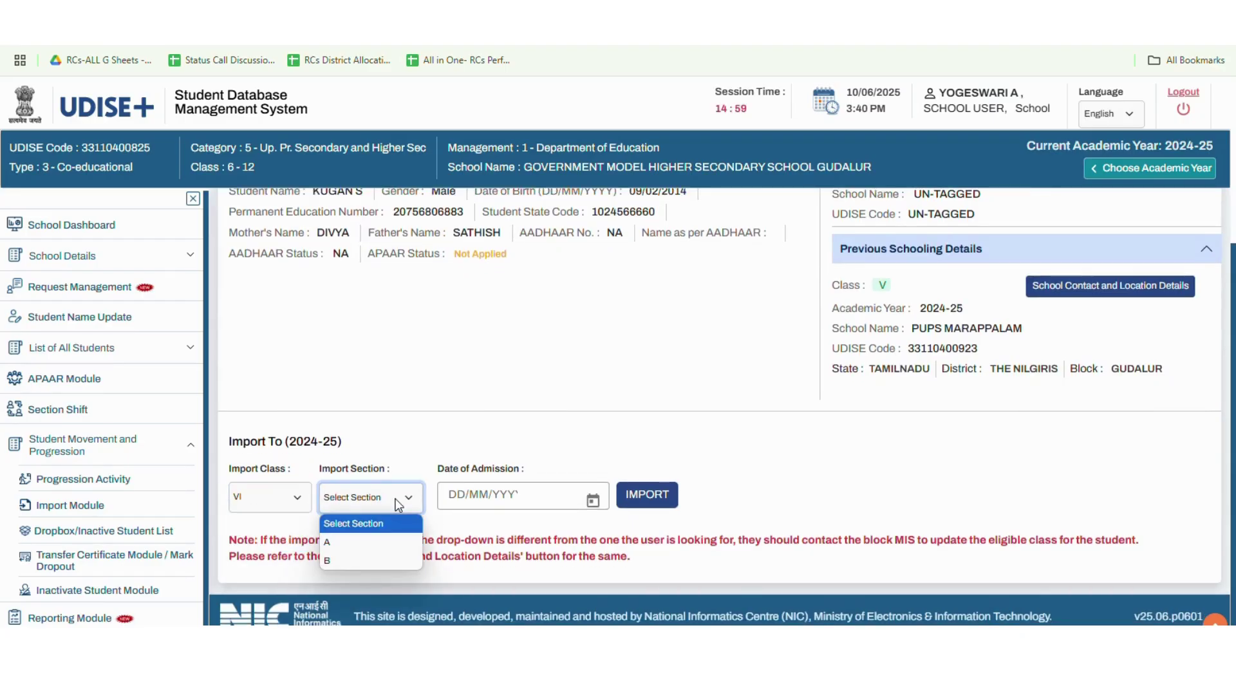
left_click(366, 544)
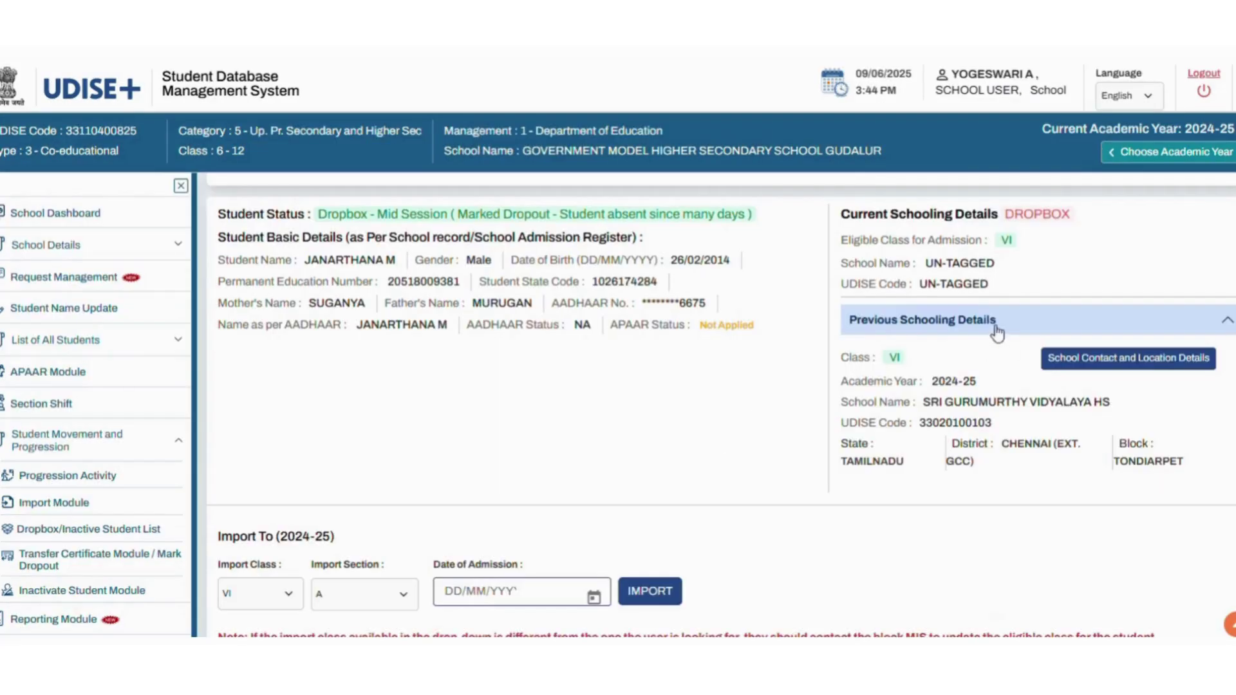
left_click_drag(919, 267, 1003, 264)
left_click_drag(916, 284, 1011, 284)
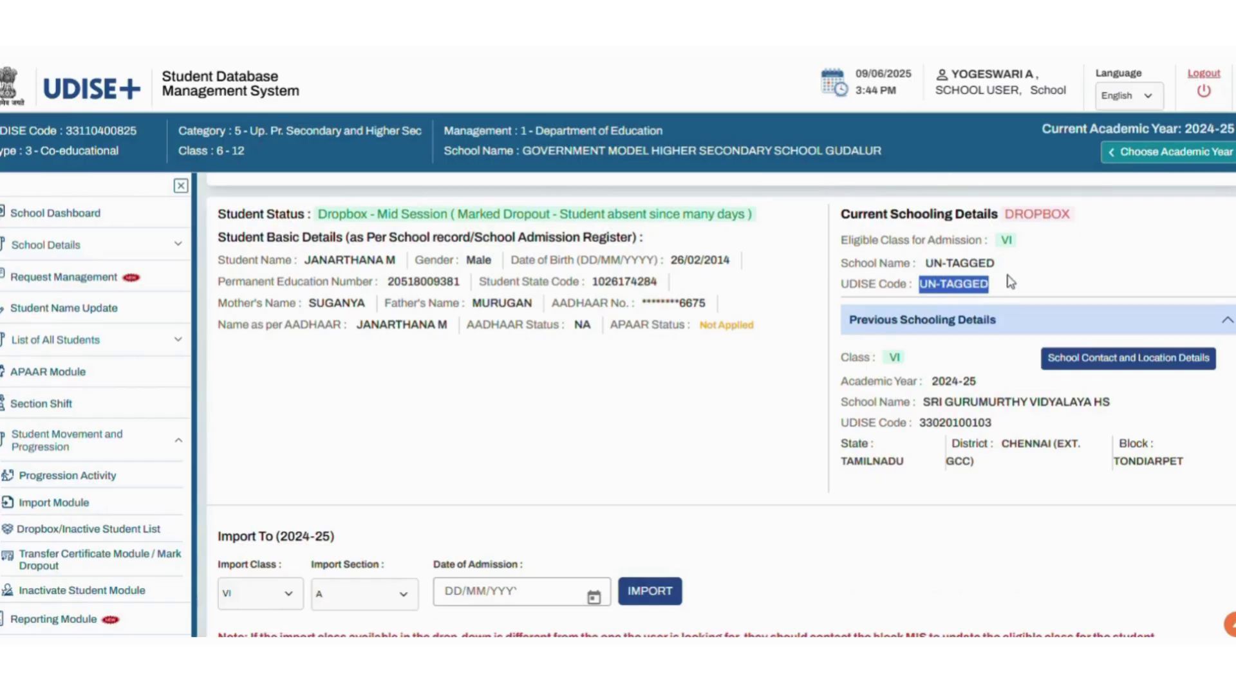
left_click_drag(927, 265, 1019, 288)
left_click(1019, 288)
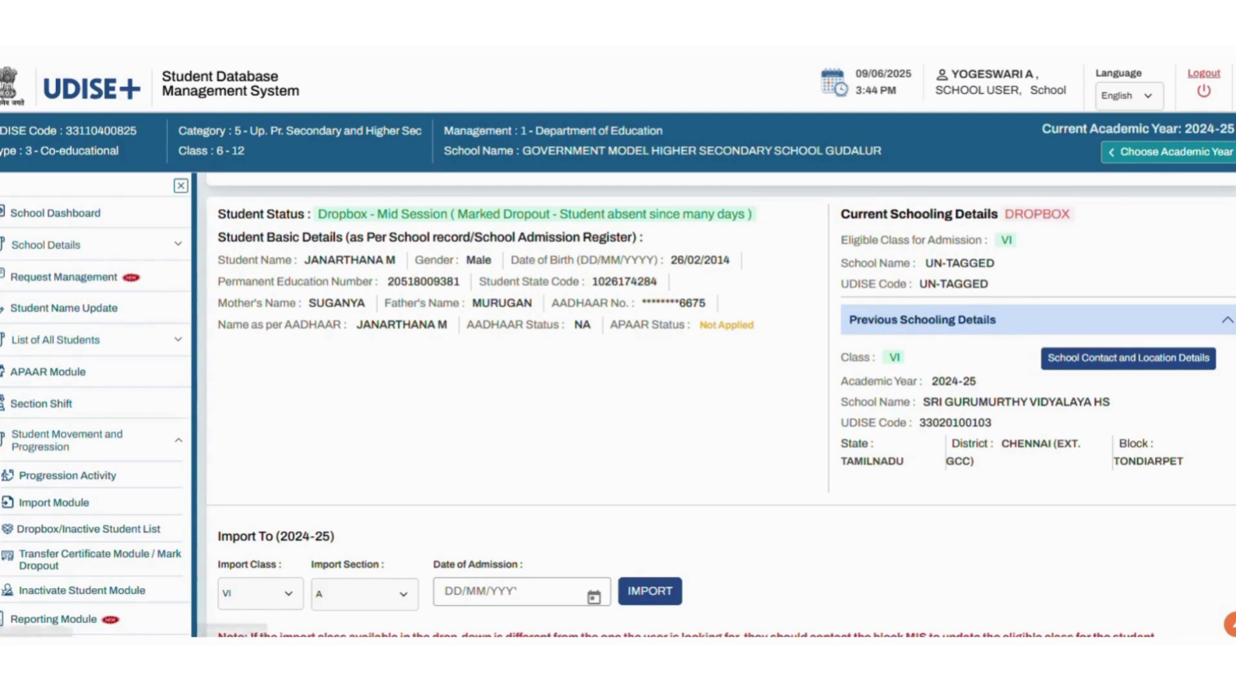
left_click_drag(1002, 240, 1022, 250)
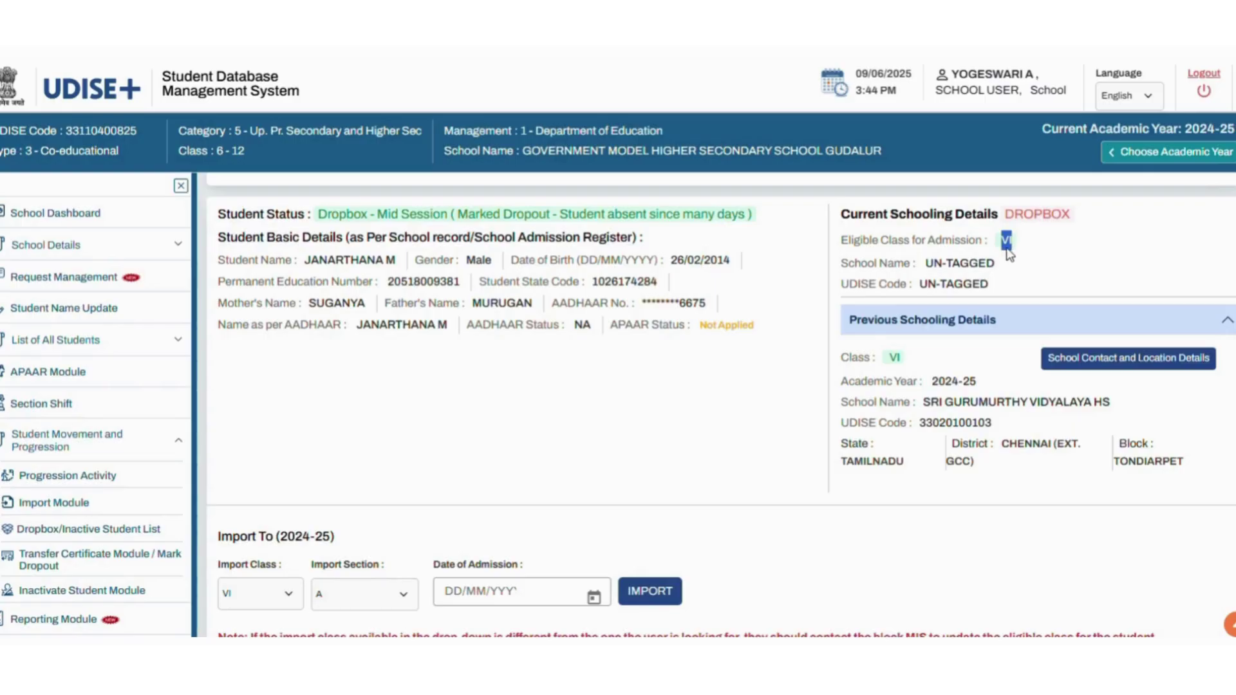
left_click(673, 411)
scroll(509, 446, "down", 2)
left_click(284, 497)
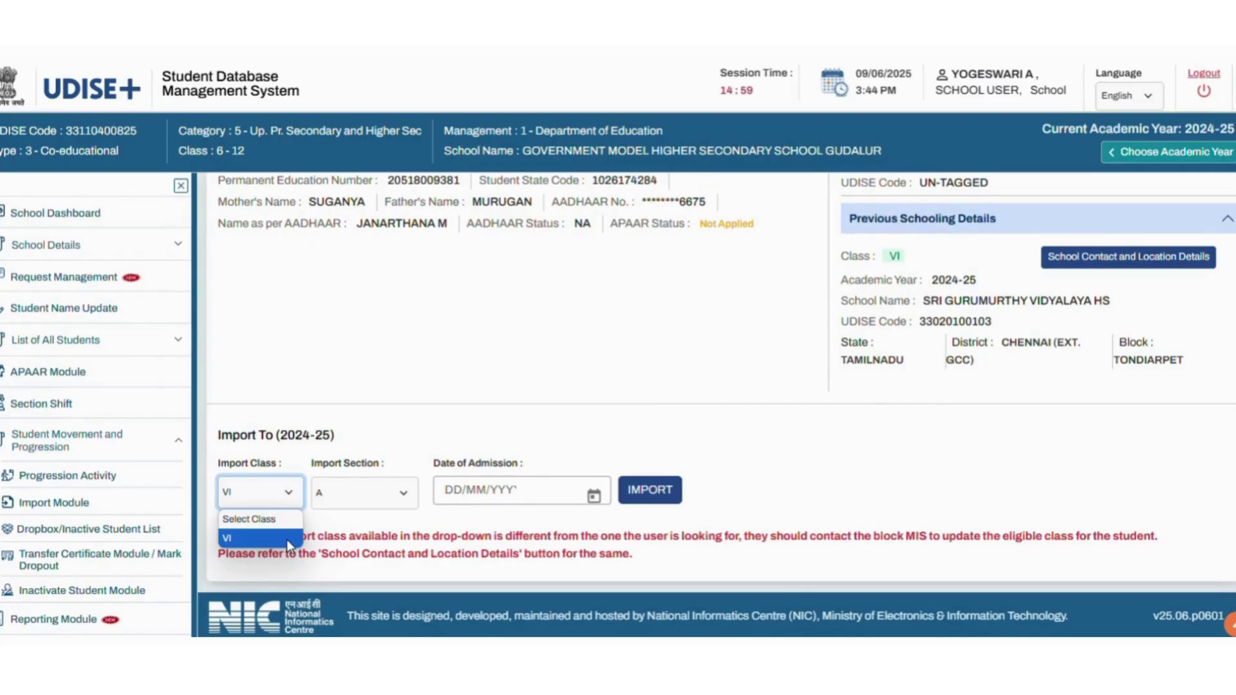
left_click(288, 538)
scroll(936, 328, "up", 3)
left_click_drag(926, 322, 997, 323)
scroll(644, 386, "down", 3)
left_click(280, 491)
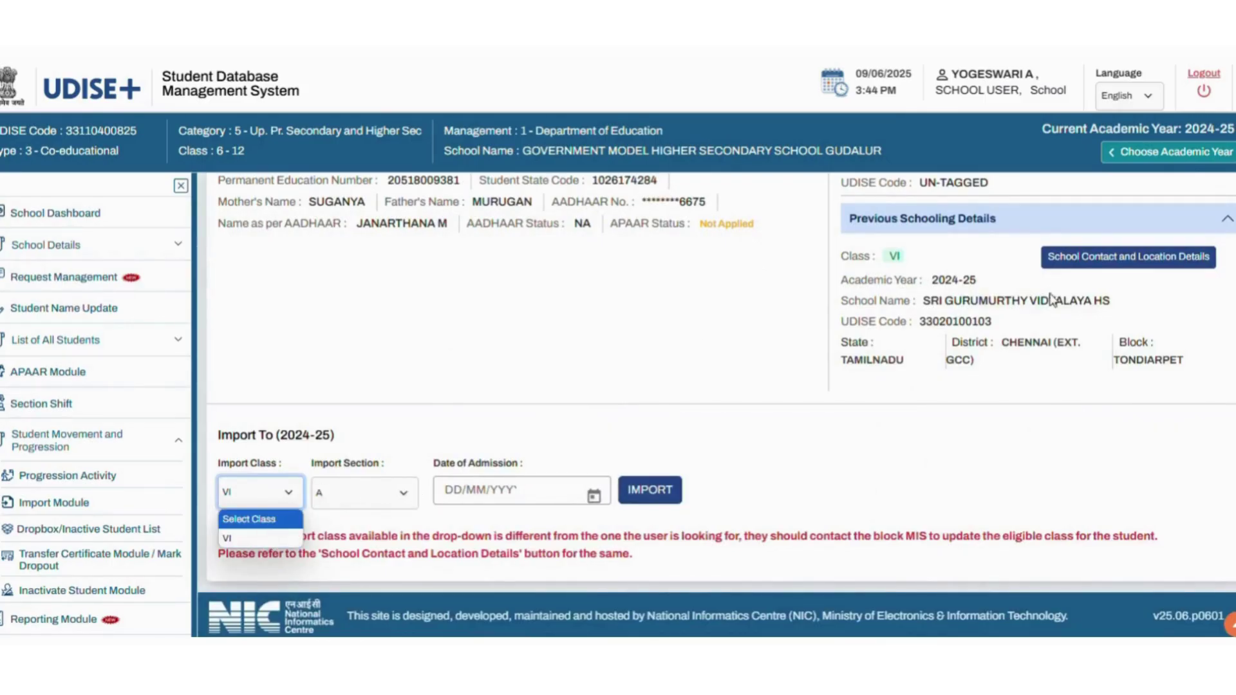
scroll(922, 418, "up", 4)
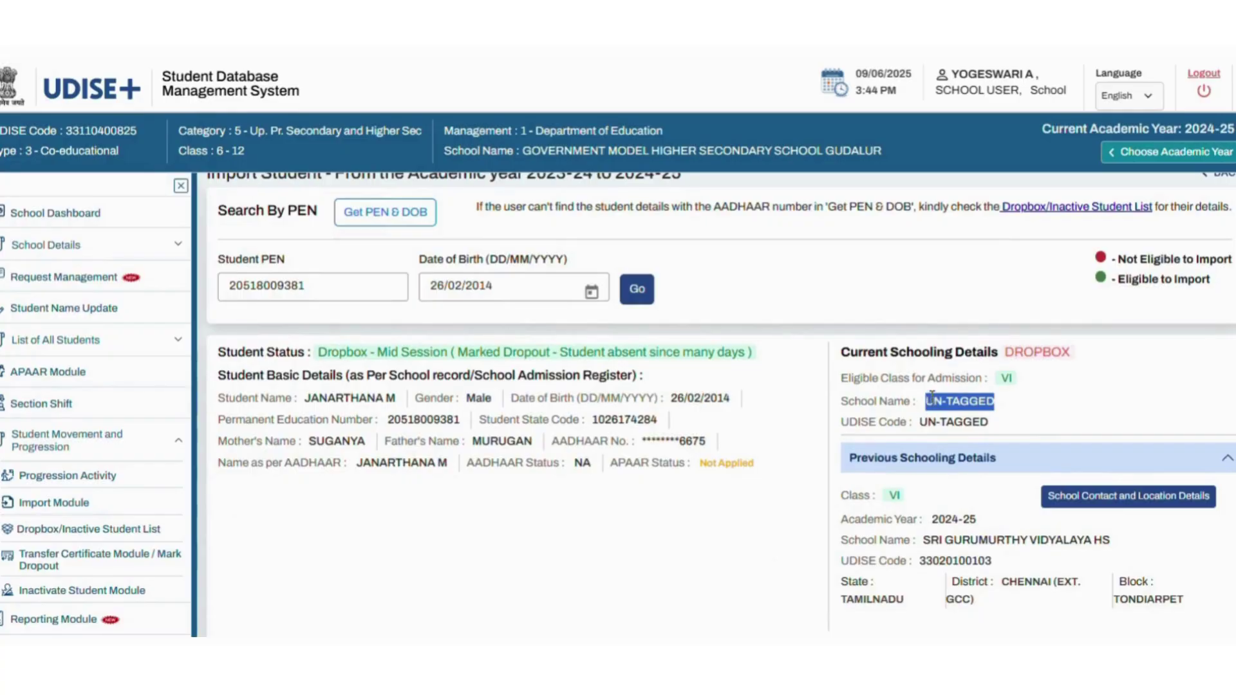
left_click(930, 430)
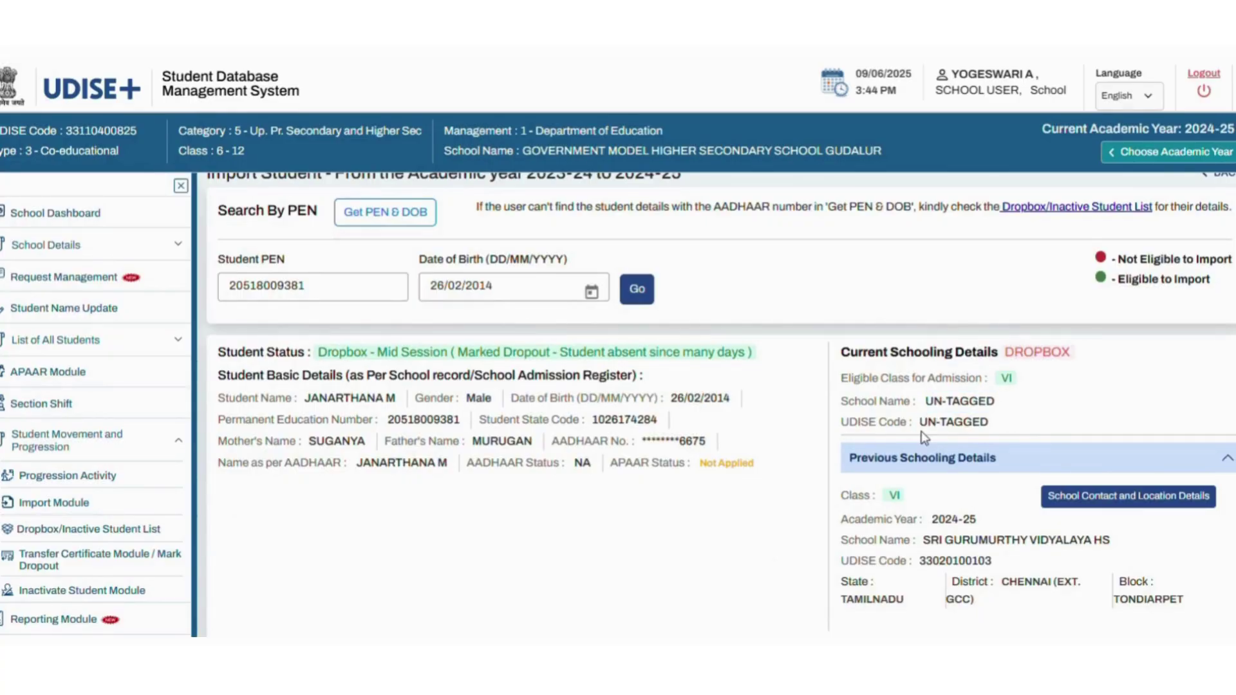
left_click_drag(925, 400, 972, 421)
left_click(972, 419)
scroll(686, 502, "down", 1)
scroll(686, 502, "down", 3)
left_click(261, 492)
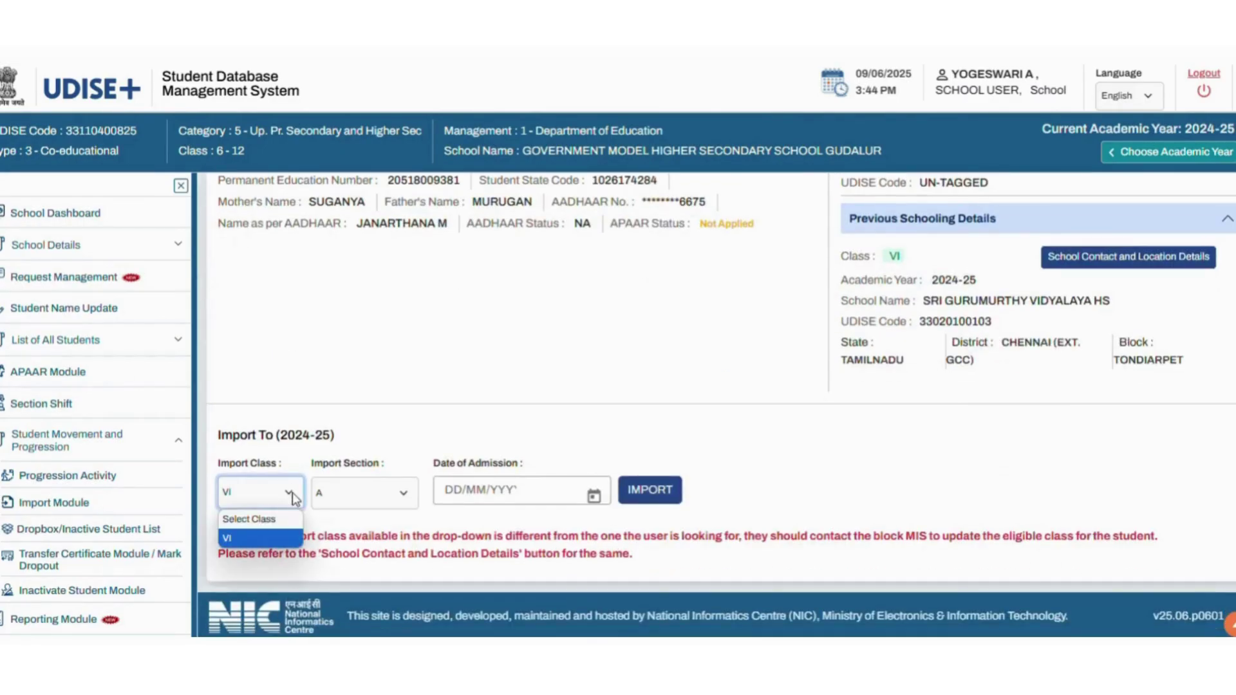
left_click(274, 555)
scroll(1103, 463, "up", 4)
left_click_drag(934, 401, 1019, 422)
left_click(844, 444)
left_click_drag(926, 401, 1028, 409)
left_click(1028, 410)
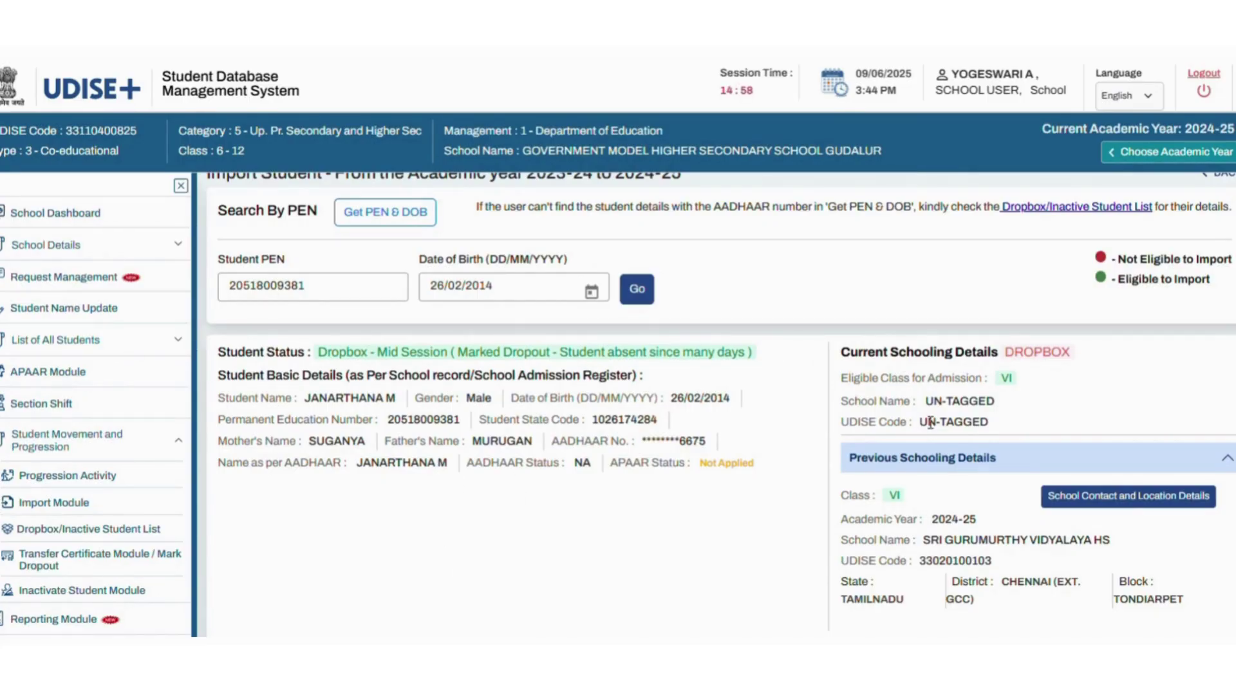
Select the first student's name on the Excel Above 18 age sheet, then return to the dropbox list.
key("alt+Tab")
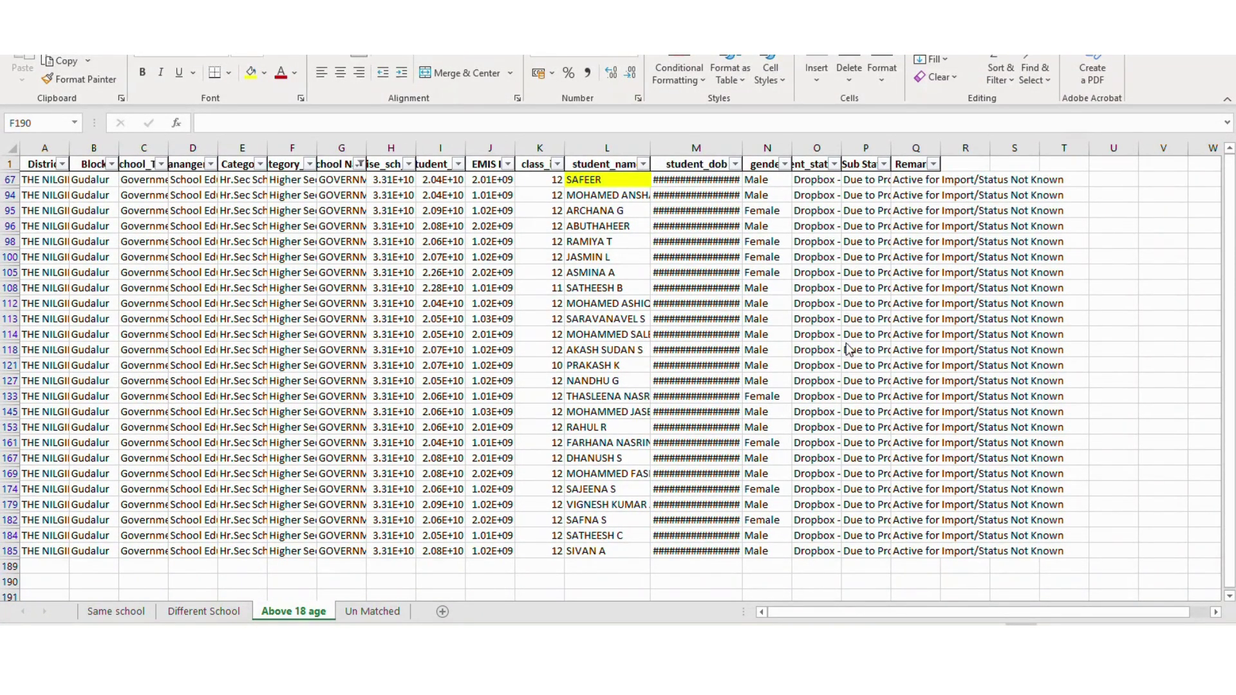
left_click(616, 182)
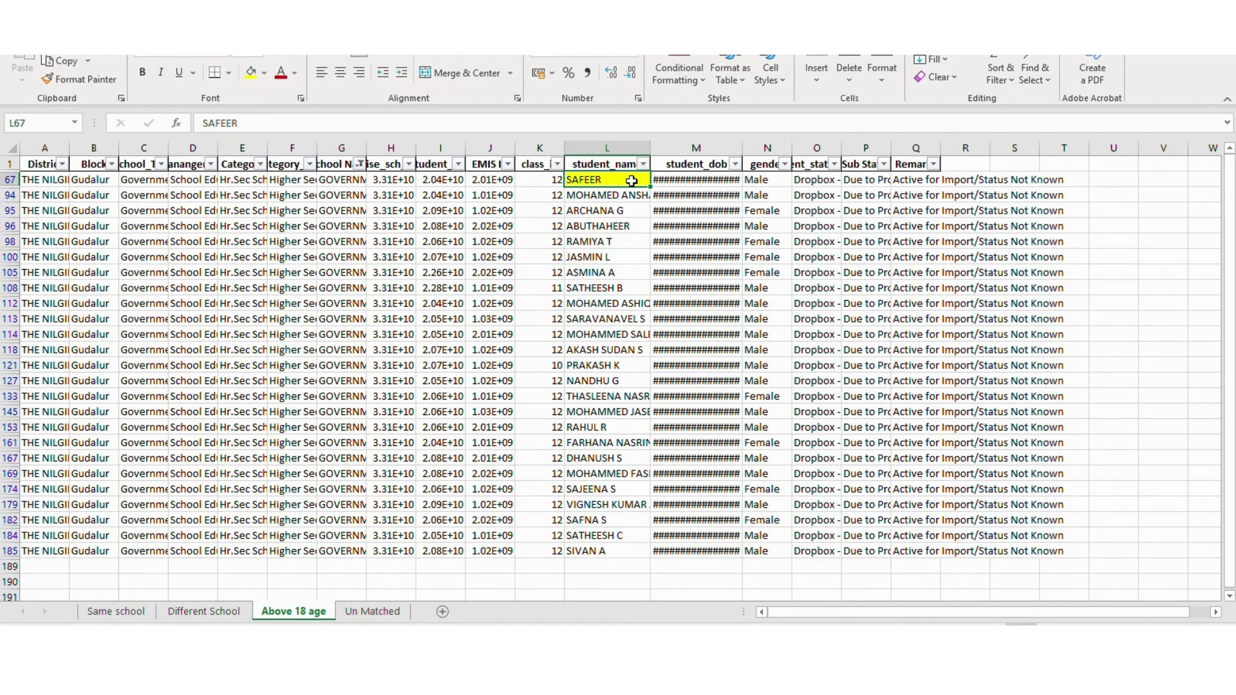
key("alt+Tab")
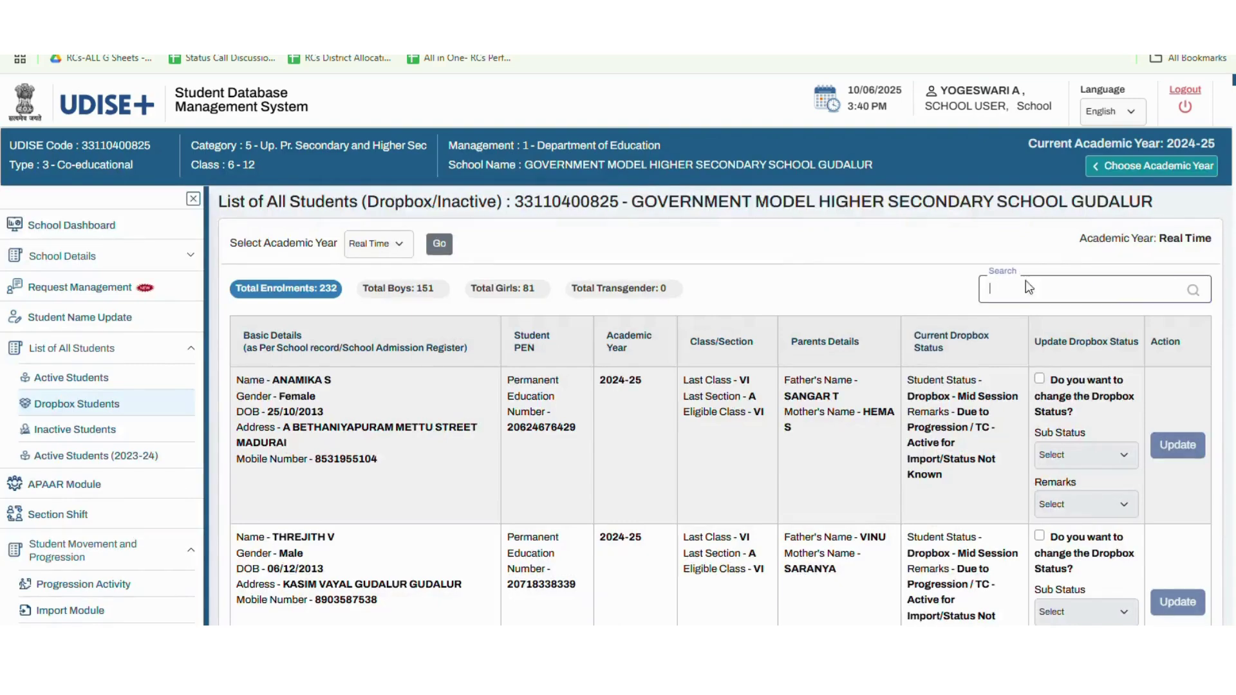
Search for the Class XII student by name and enable changing their dropbox status.
left_click(1088, 292)
type("SAFEE")
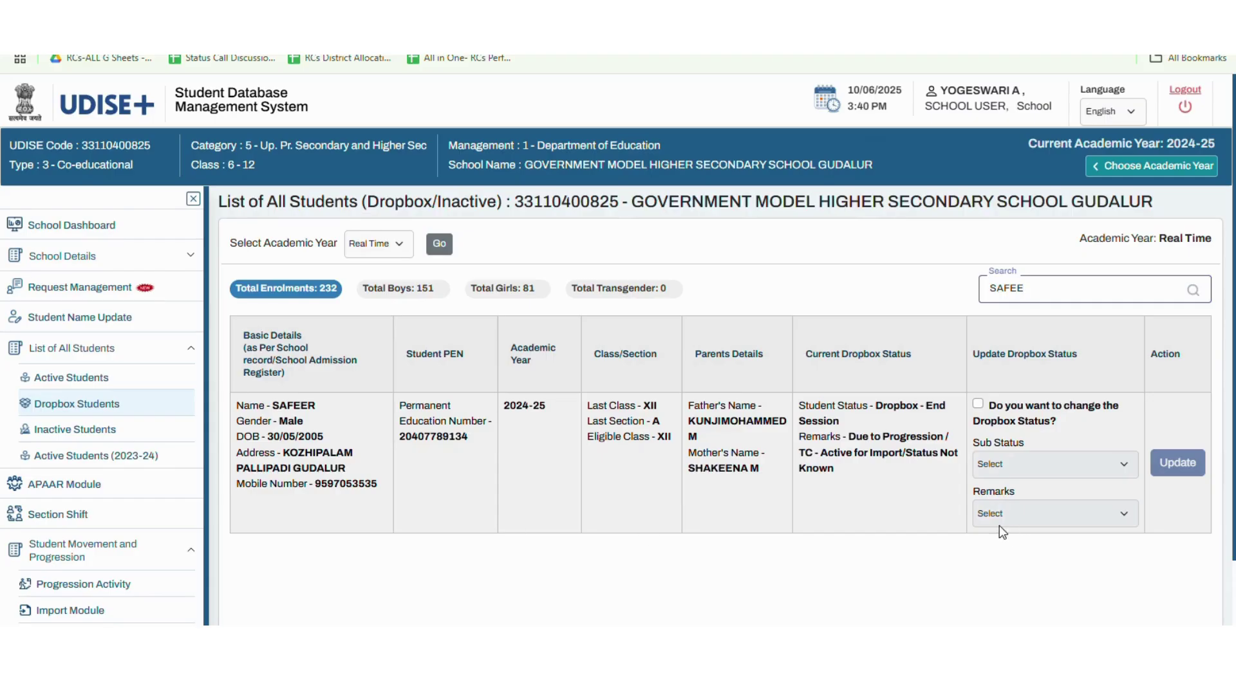
double_click(650, 405)
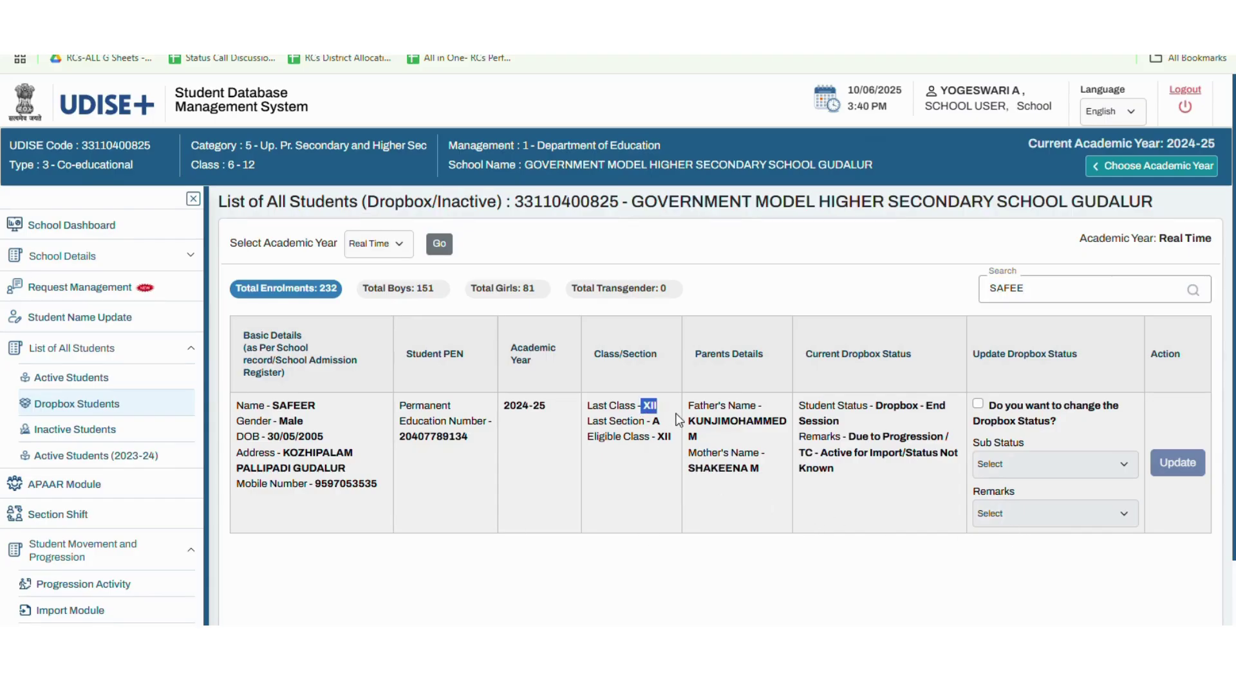
left_click(654, 474)
left_click(978, 405)
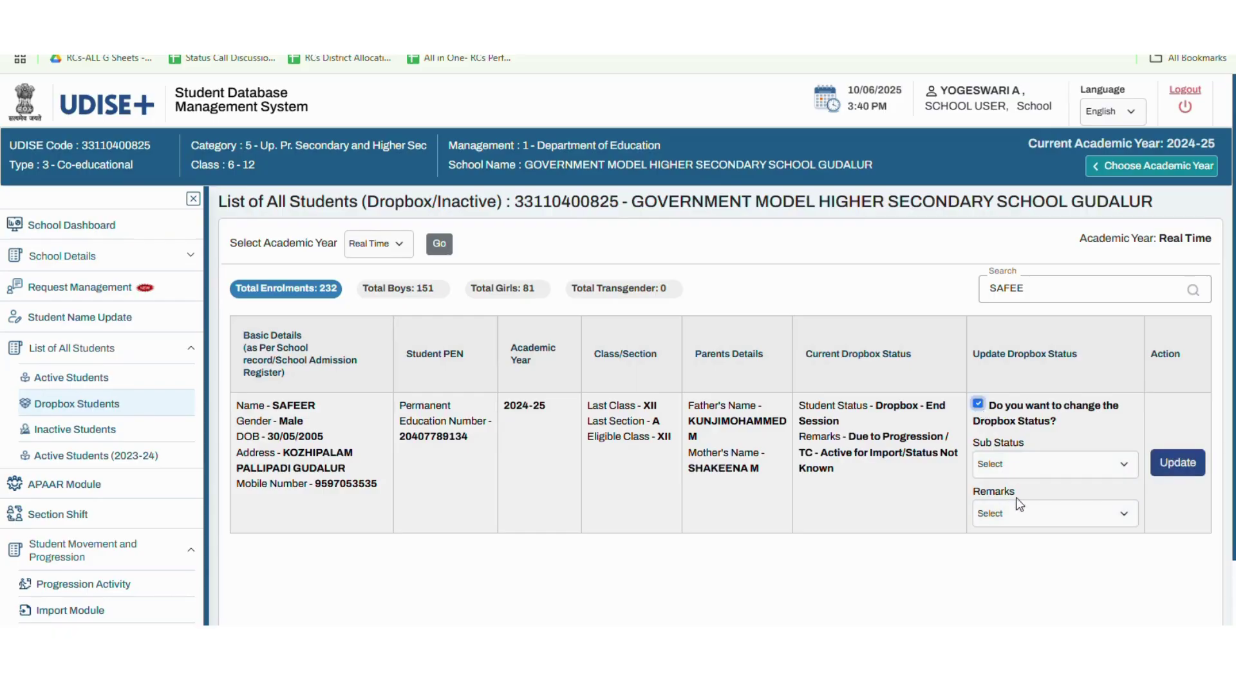
Choose sub status Moved to Other Mode of Study with remark Gone for Study in Open Schooling / Un-Recognized Schools.
left_click(1027, 464)
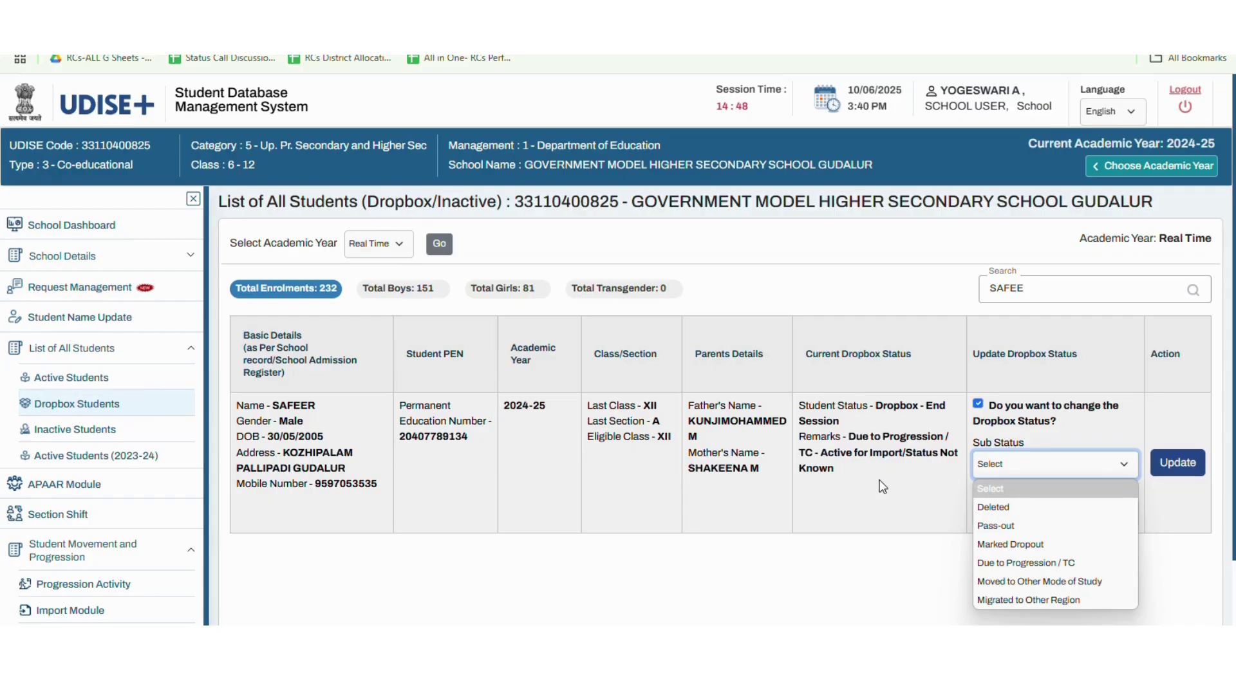
left_click(1041, 582)
left_click(1026, 515)
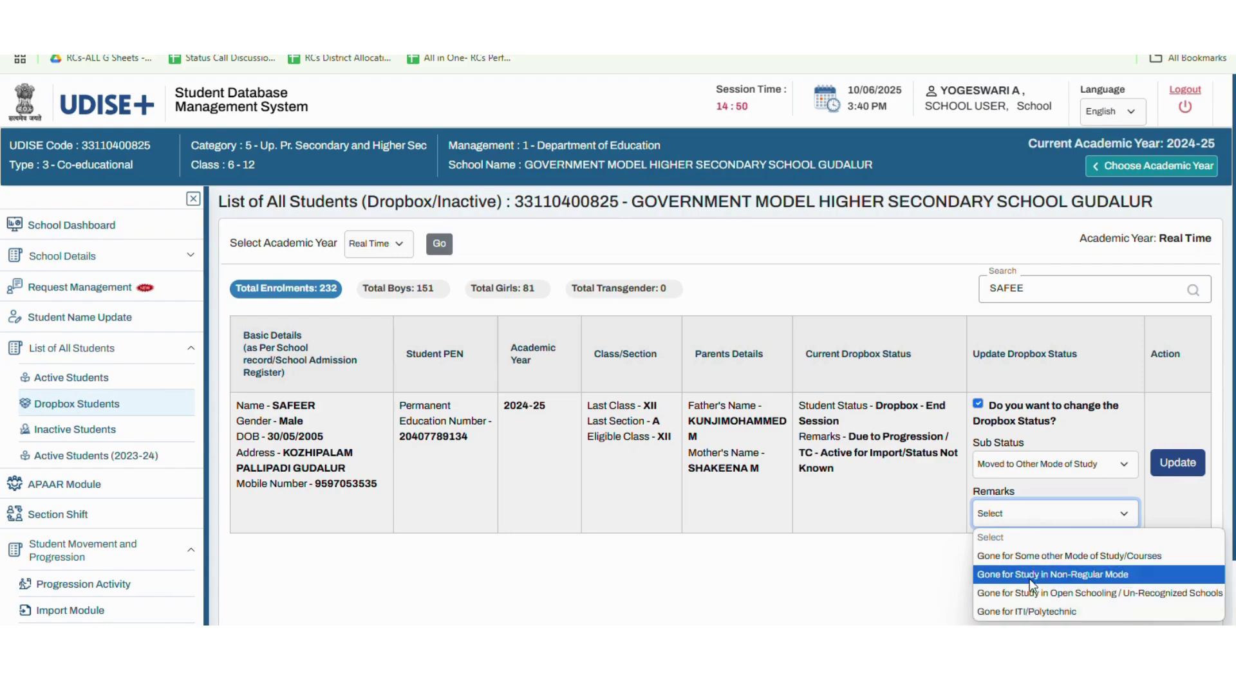
left_click(1021, 593)
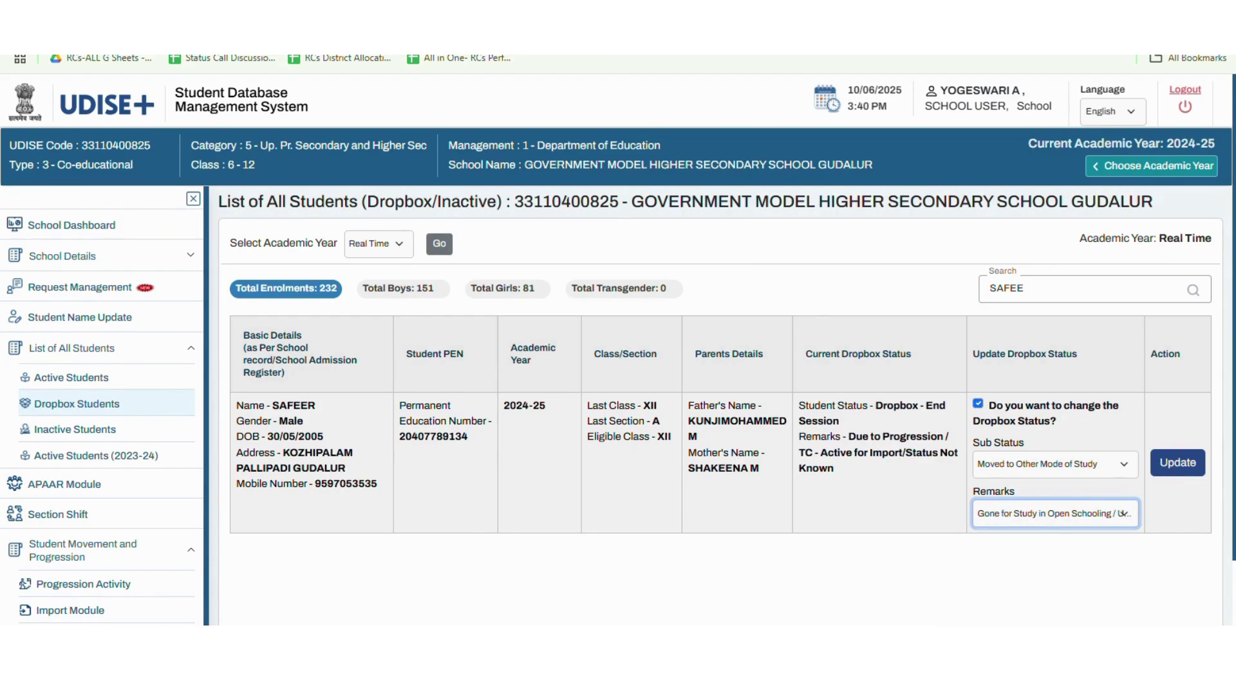
Check the Excel Un Matched sheet, then return to the dropbox list's search field.
key("alt+Tab")
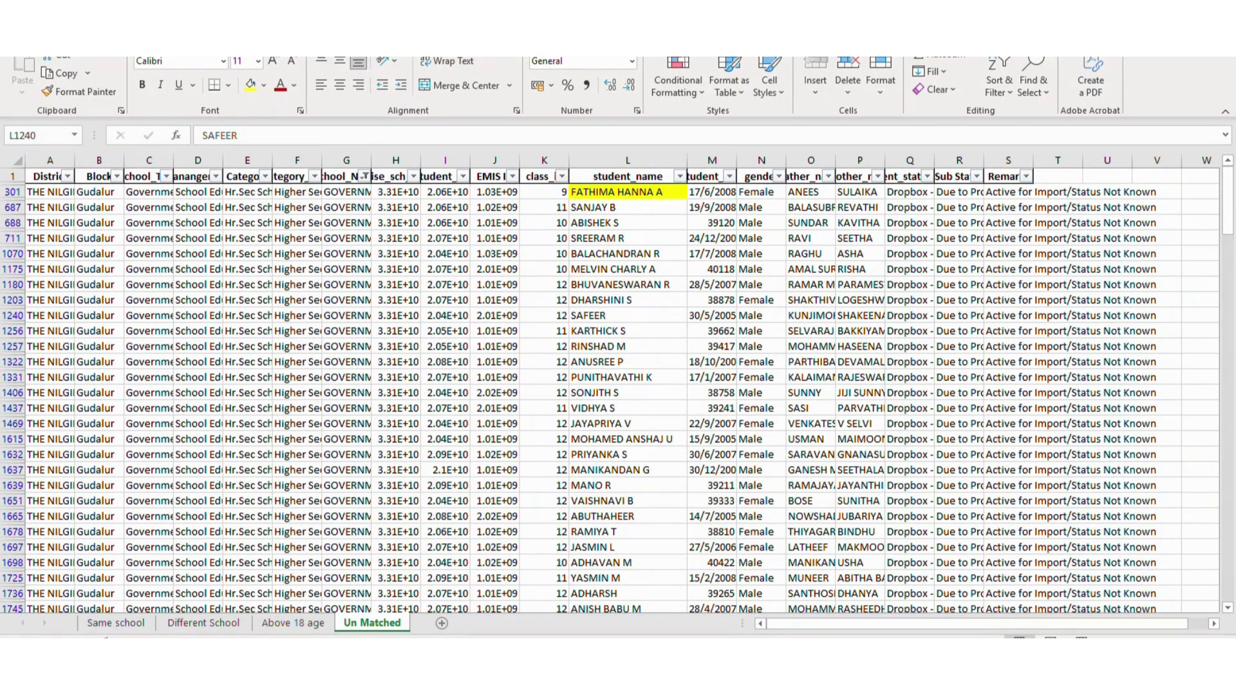
key("alt+Tab")
left_click(1022, 303)
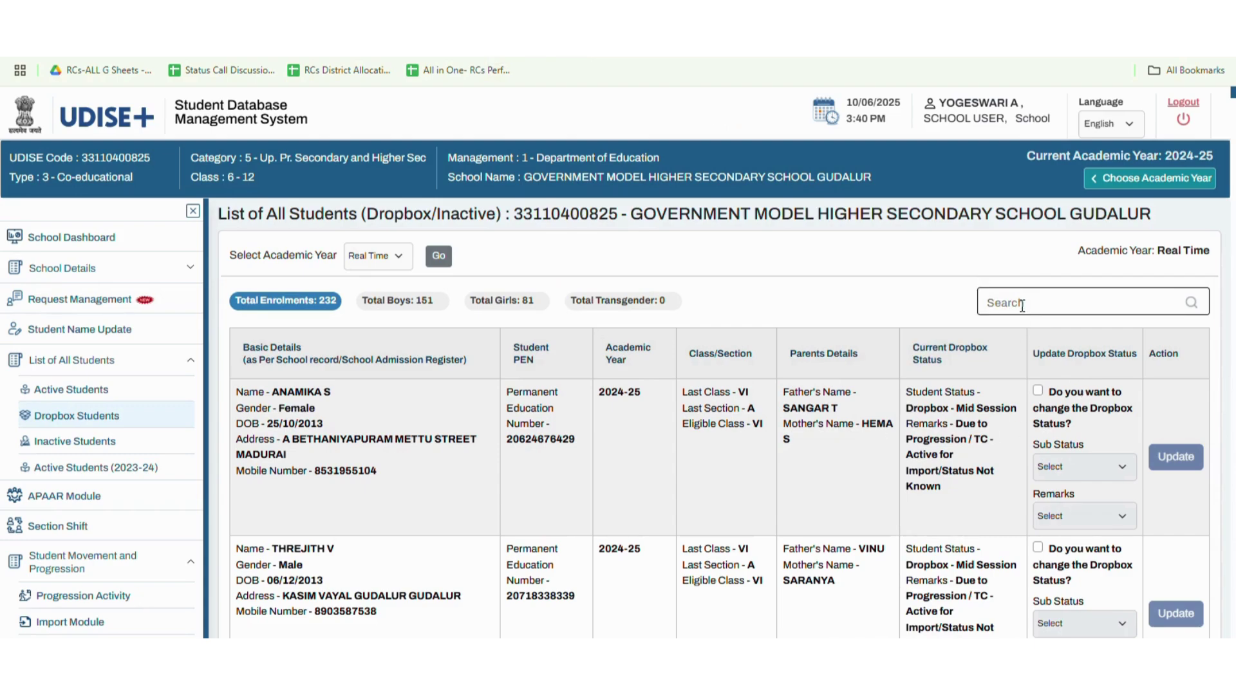
Search for the Class IX student by name and set their sub status to Migrated to Other Region.
left_click(1023, 299)
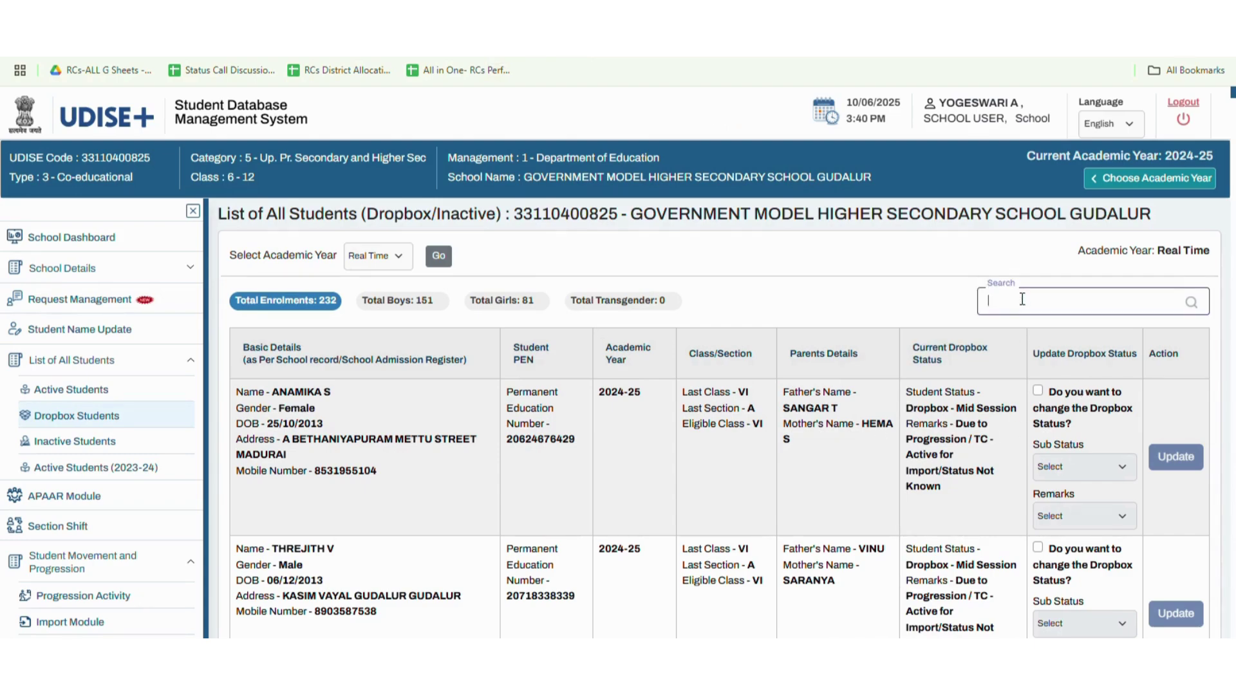
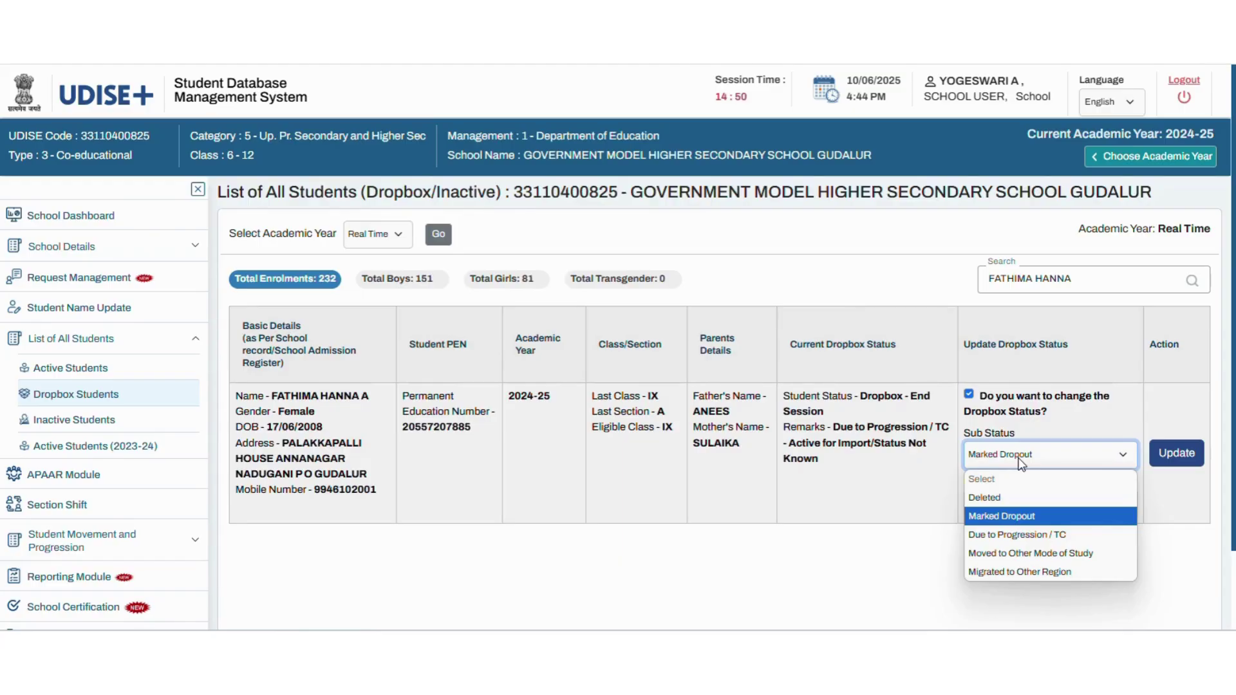
left_click(1021, 462)
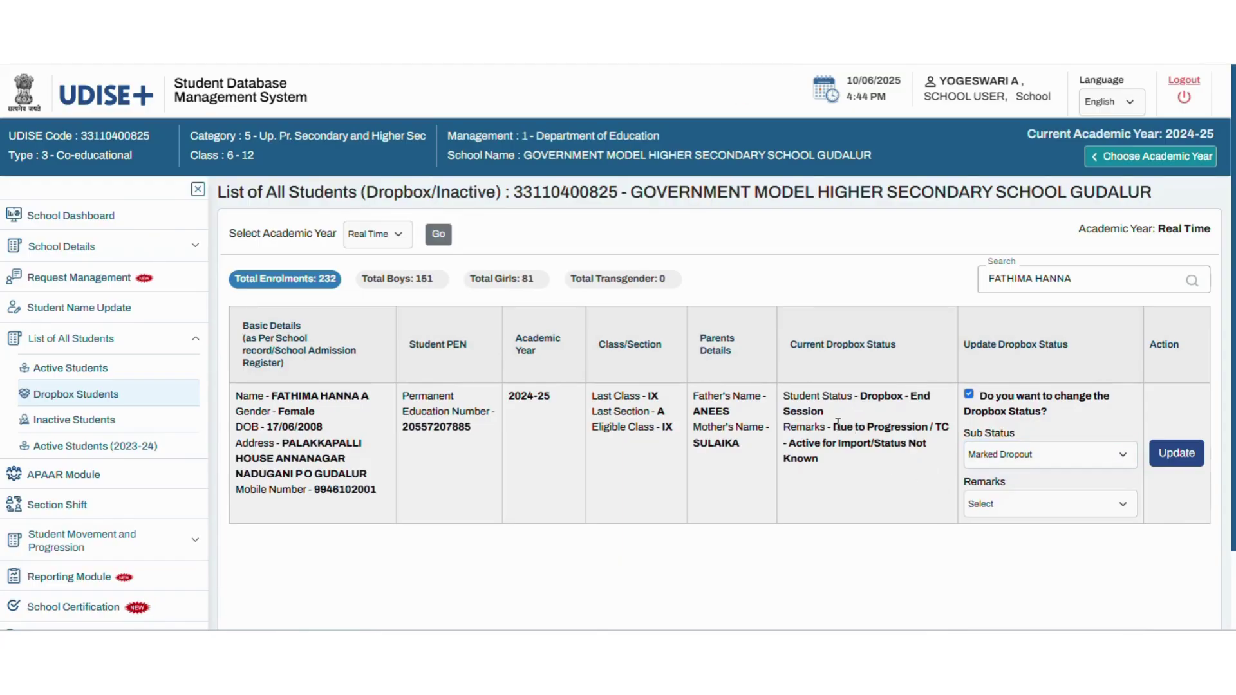
left_click_drag(835, 424, 884, 461)
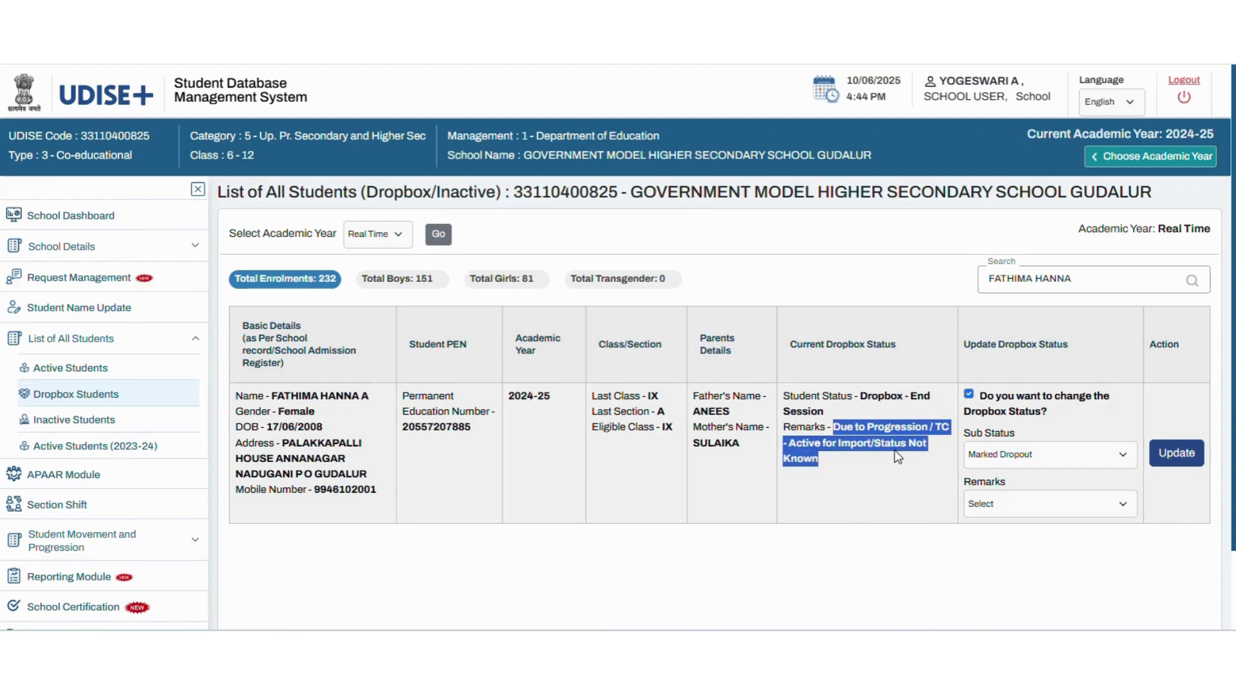
left_click(1006, 454)
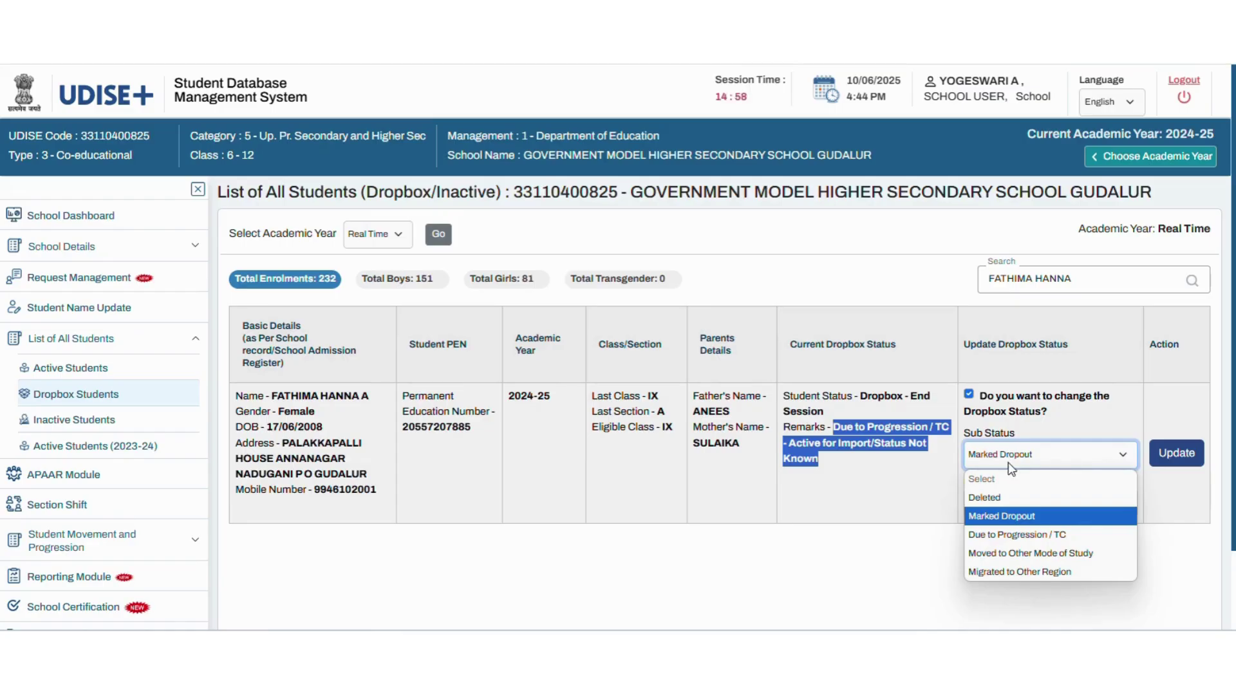
left_click(1001, 515)
left_click(1032, 455)
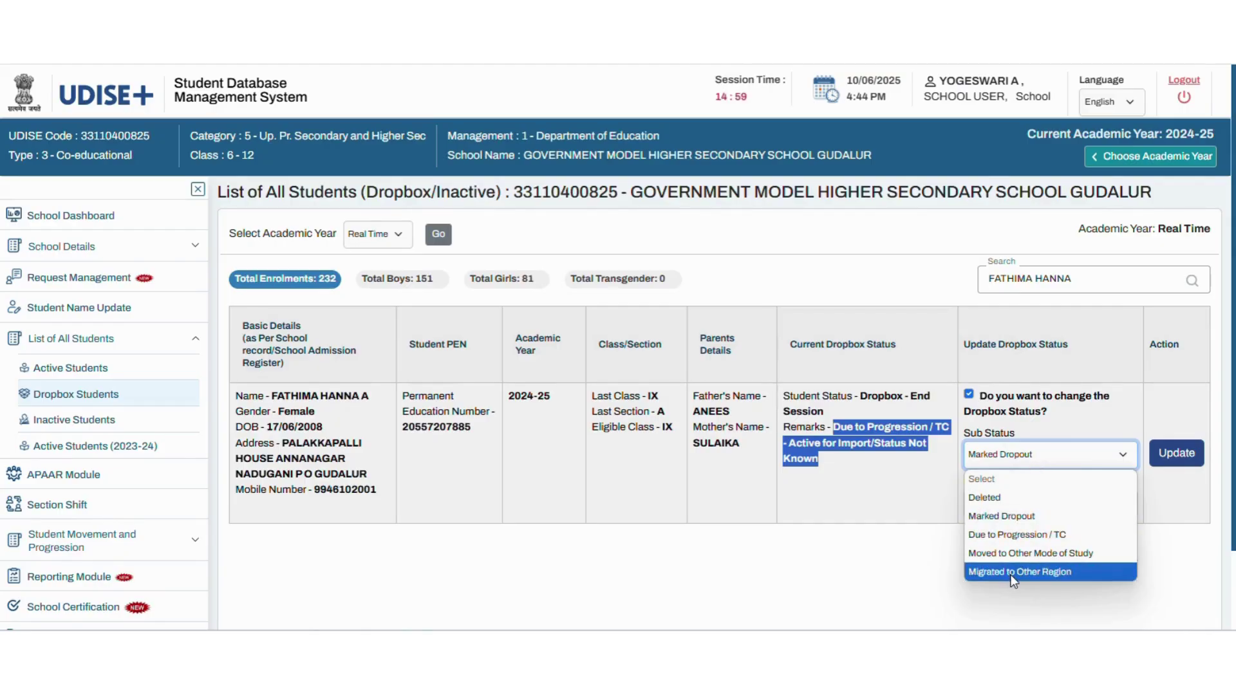
left_click(1010, 572)
left_click(1024, 460)
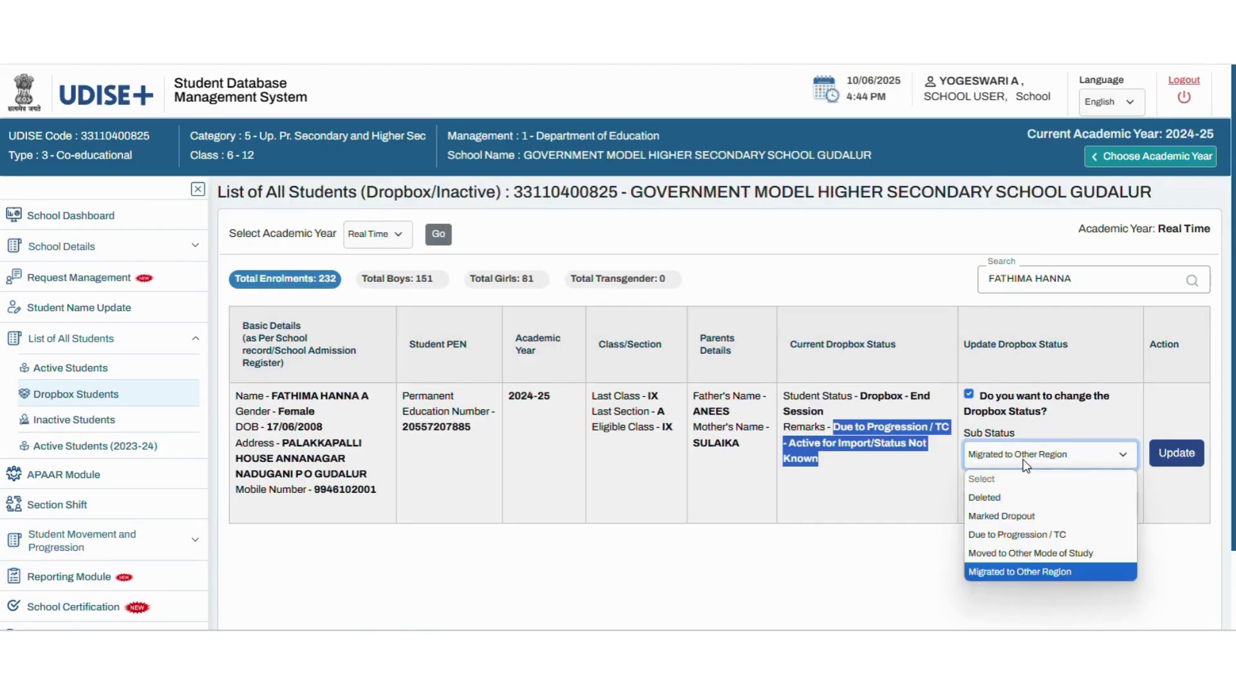
left_click(894, 458)
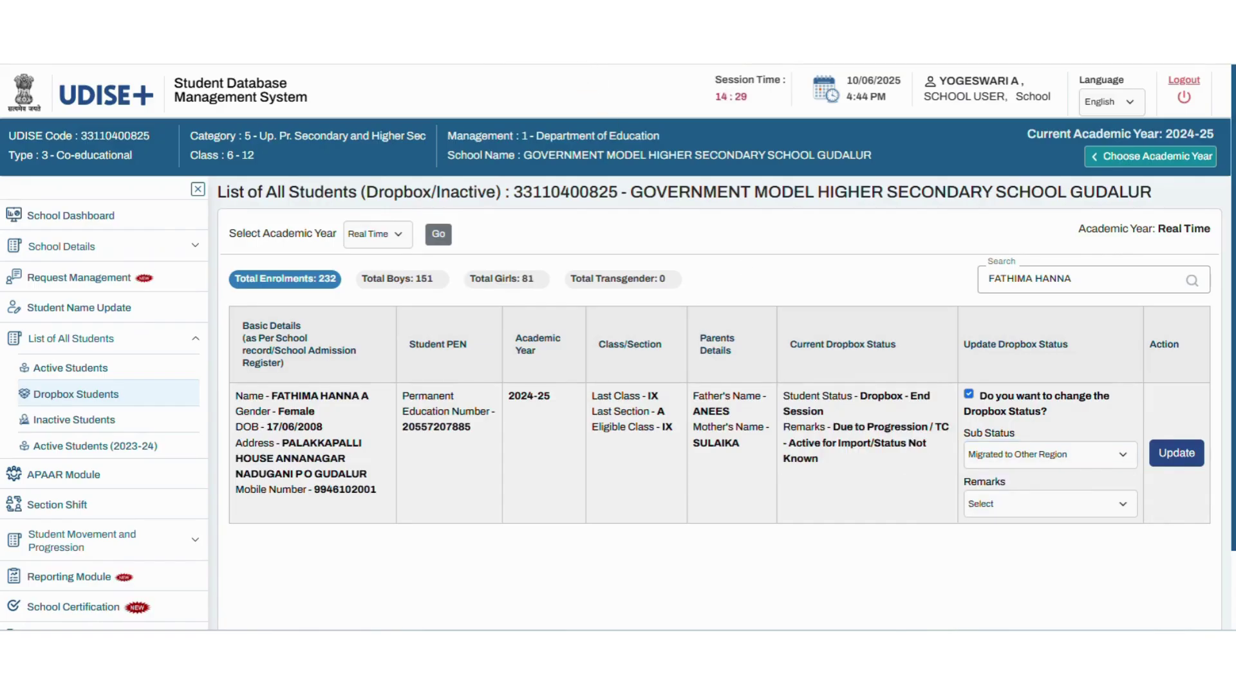